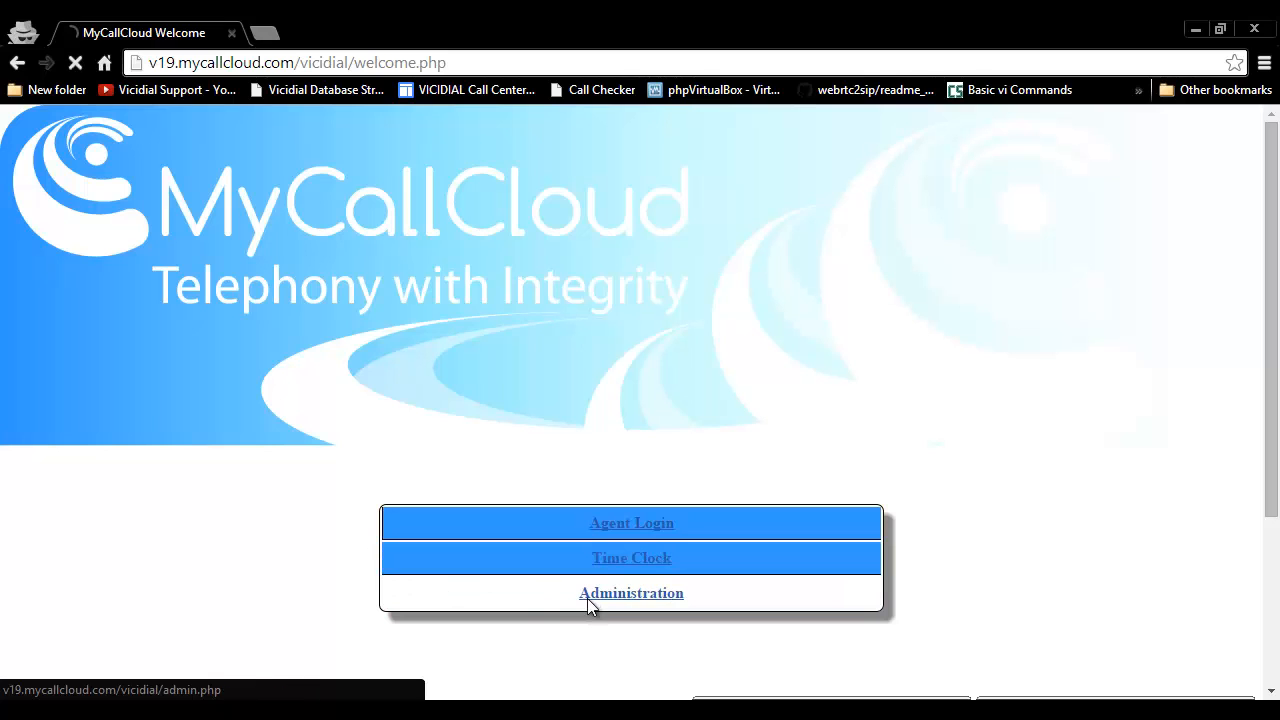
Enter the administration area and open the form for adding a new list.
{"action": "left_click", "coordinate": [673, 327]}
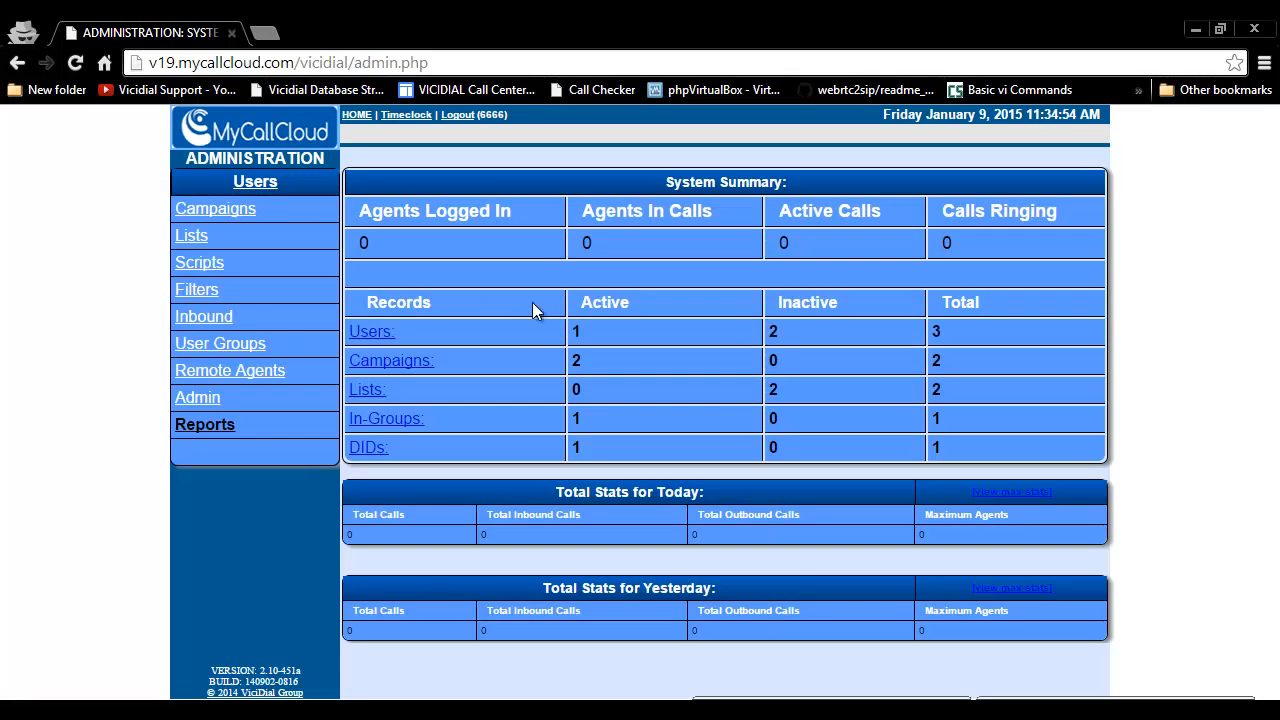
{"action": "left_click", "coordinate": [190, 240]}
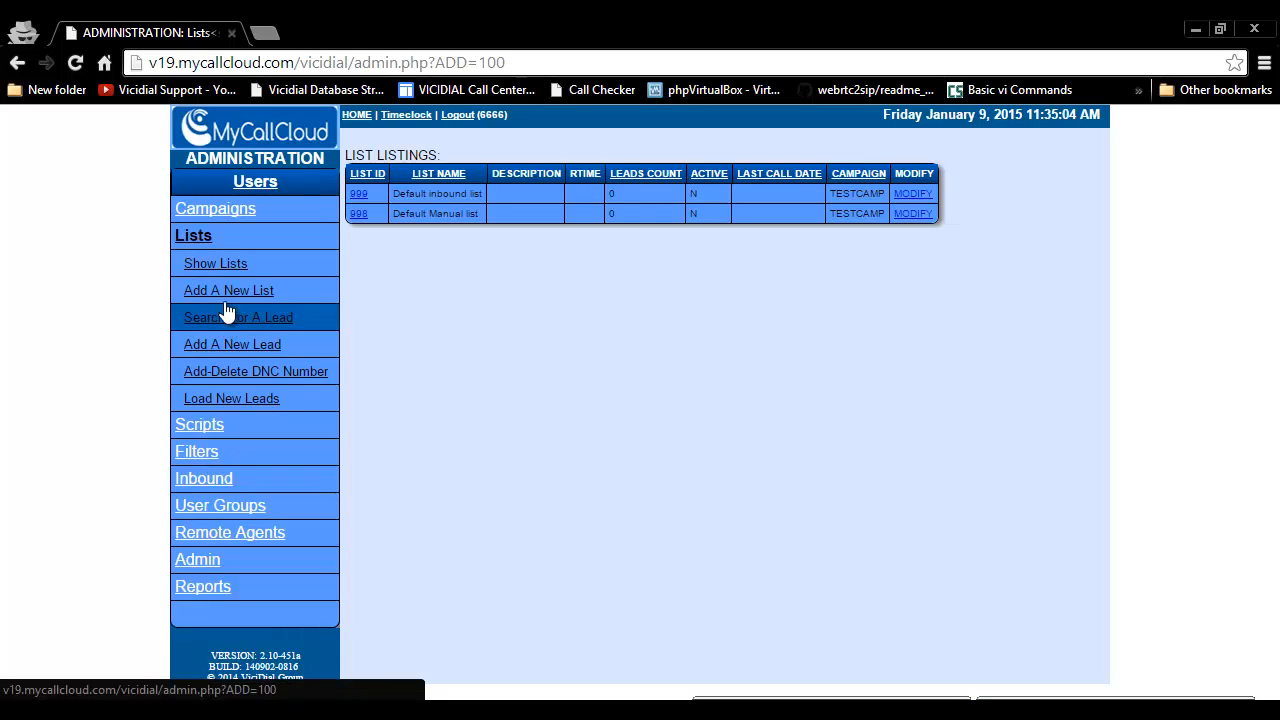
{"action": "left_click", "coordinate": [242, 291]}
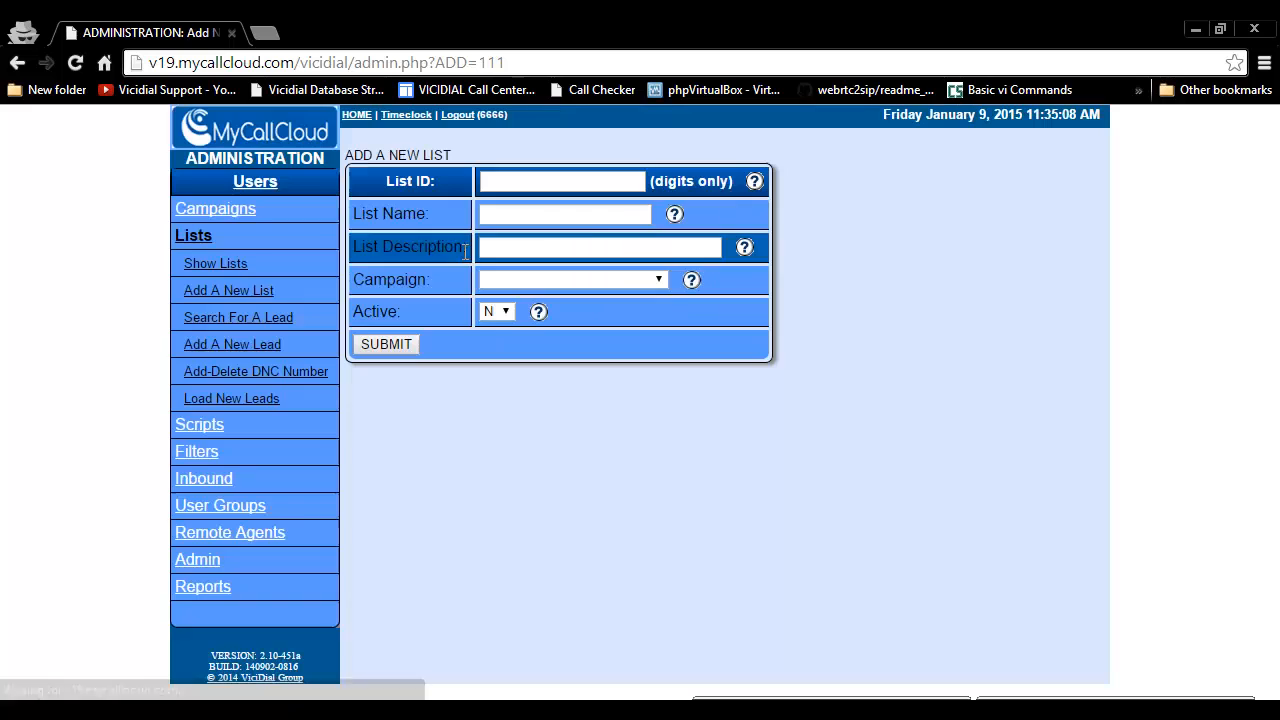
Give the new list ID 2002, the name "Training list" and the description "Training list for new customers".
{"action": "left_click", "coordinate": [585, 182]}
{"action": "type", "text": "2002"}
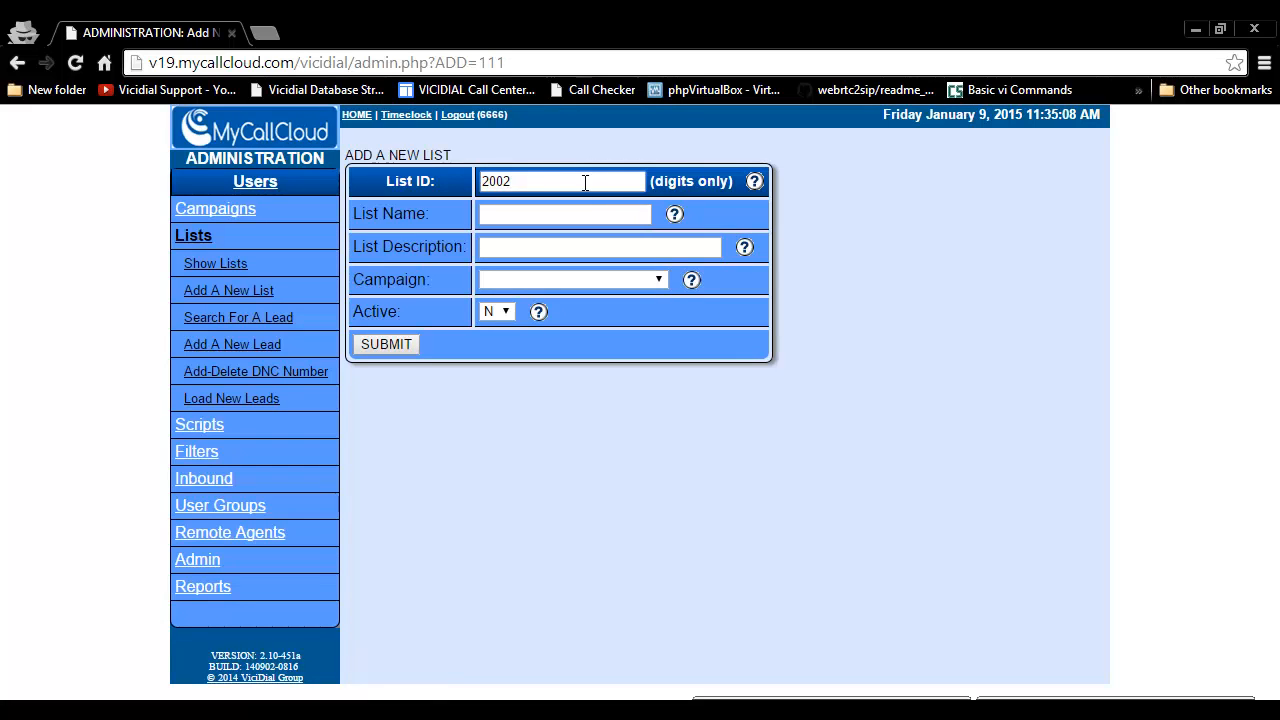
{"action": "left_click", "coordinate": [559, 214]}
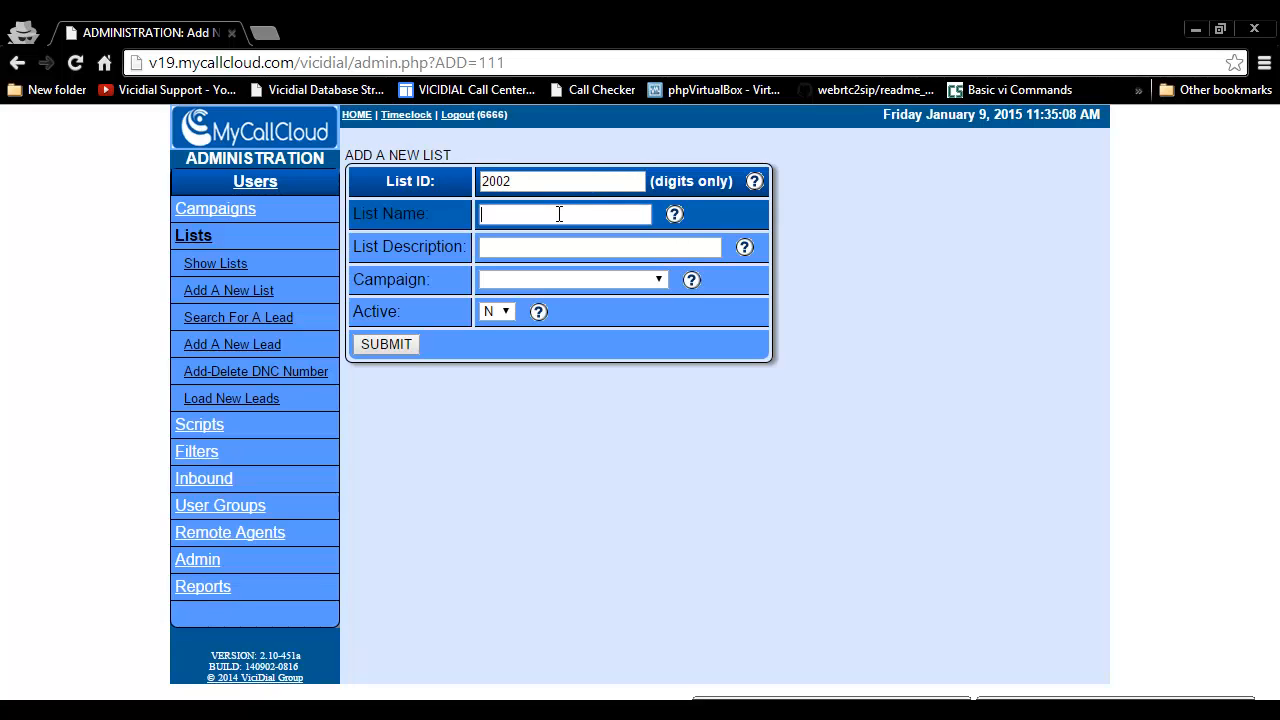
{"action": "type", "text": "Training"}
{"action": "type", "text": "list"}
{"action": "key", "text": "Tab"}
{"action": "key", "text": "Tab"}
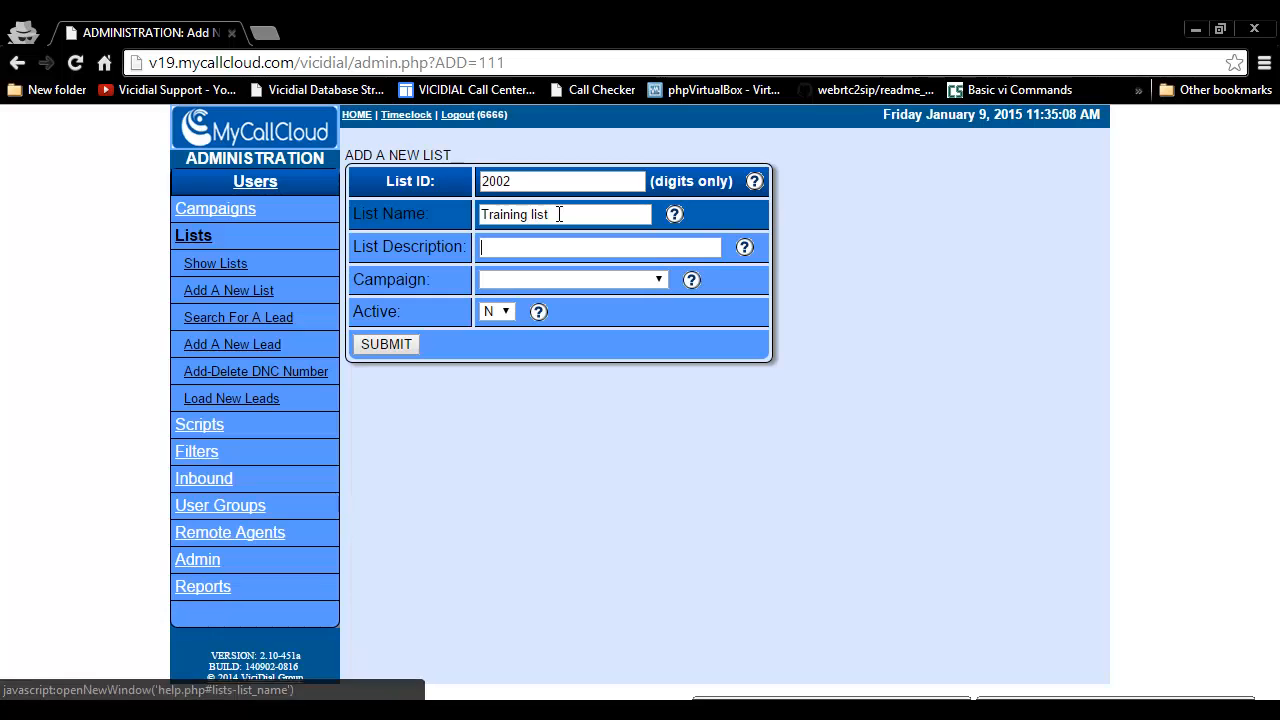
{"action": "type", "text": "Trai"}
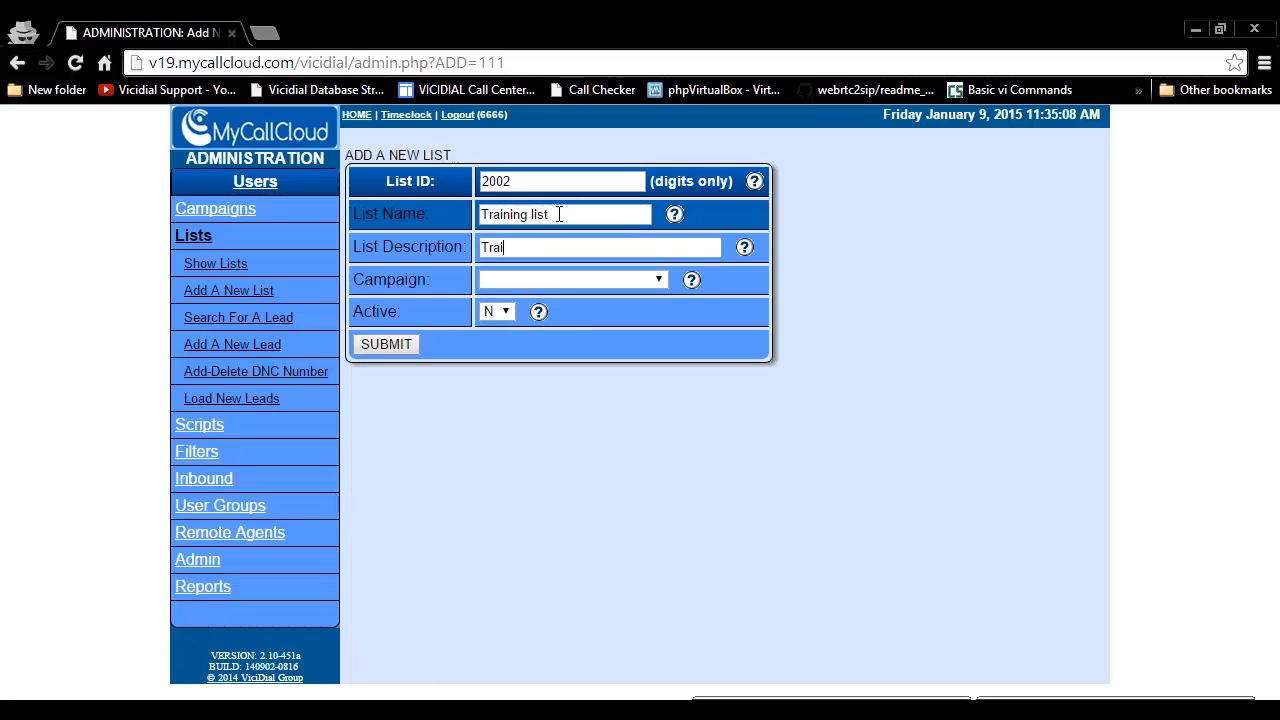
{"action": "type", "text": "ning list for new customers"}
{"action": "key", "text": "Tab"}
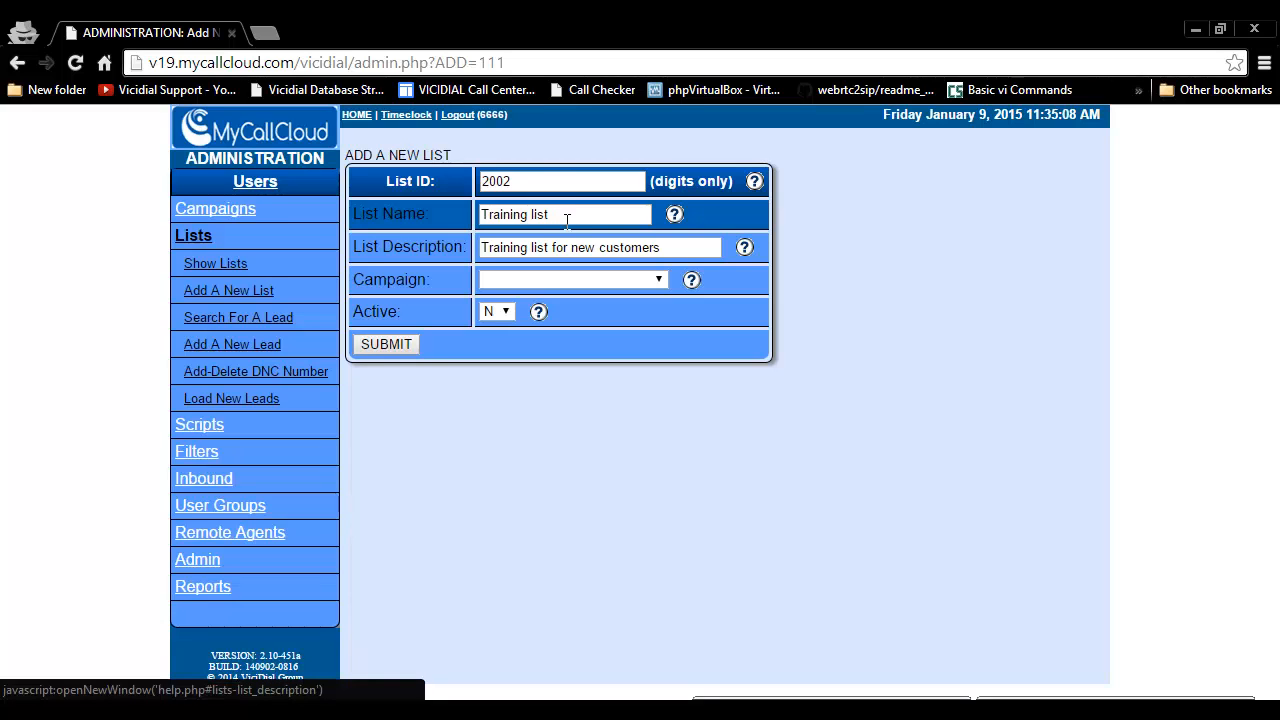
Assign the list to the campaign "training - Training Campaign", set it active to Y and submit it.
{"action": "left_click", "coordinate": [645, 281]}
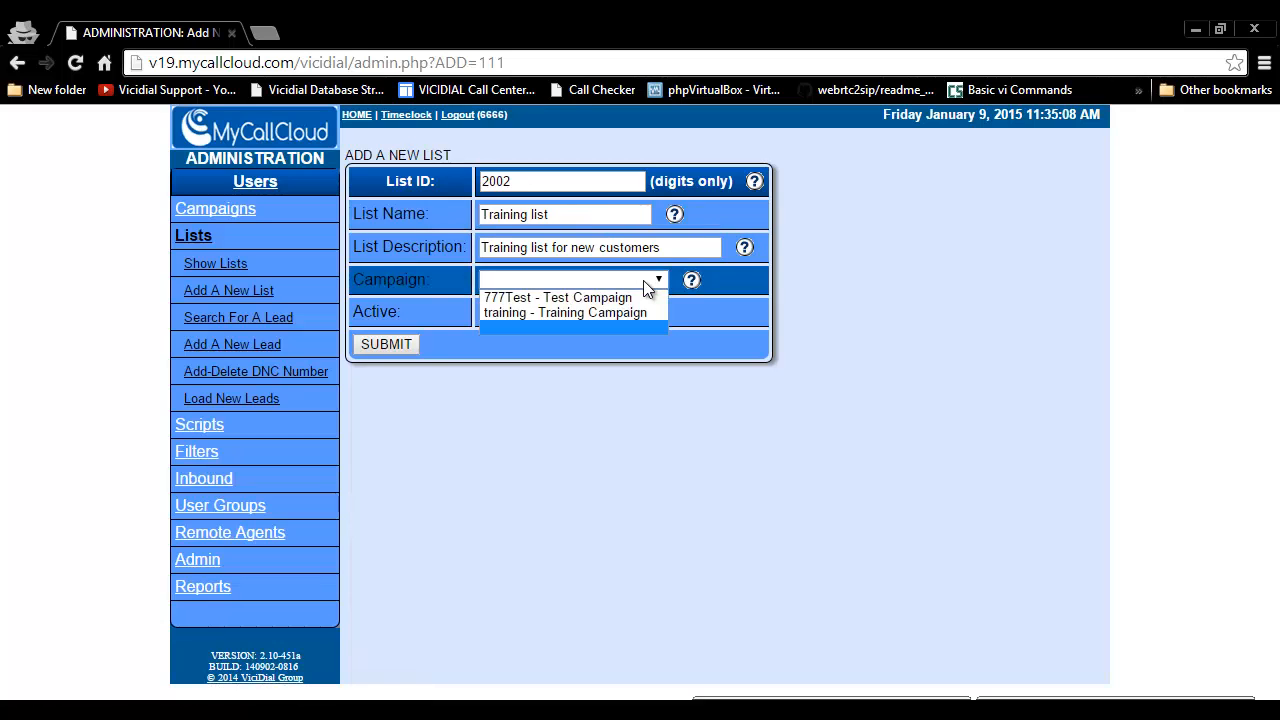
{"action": "left_click", "coordinate": [595, 313]}
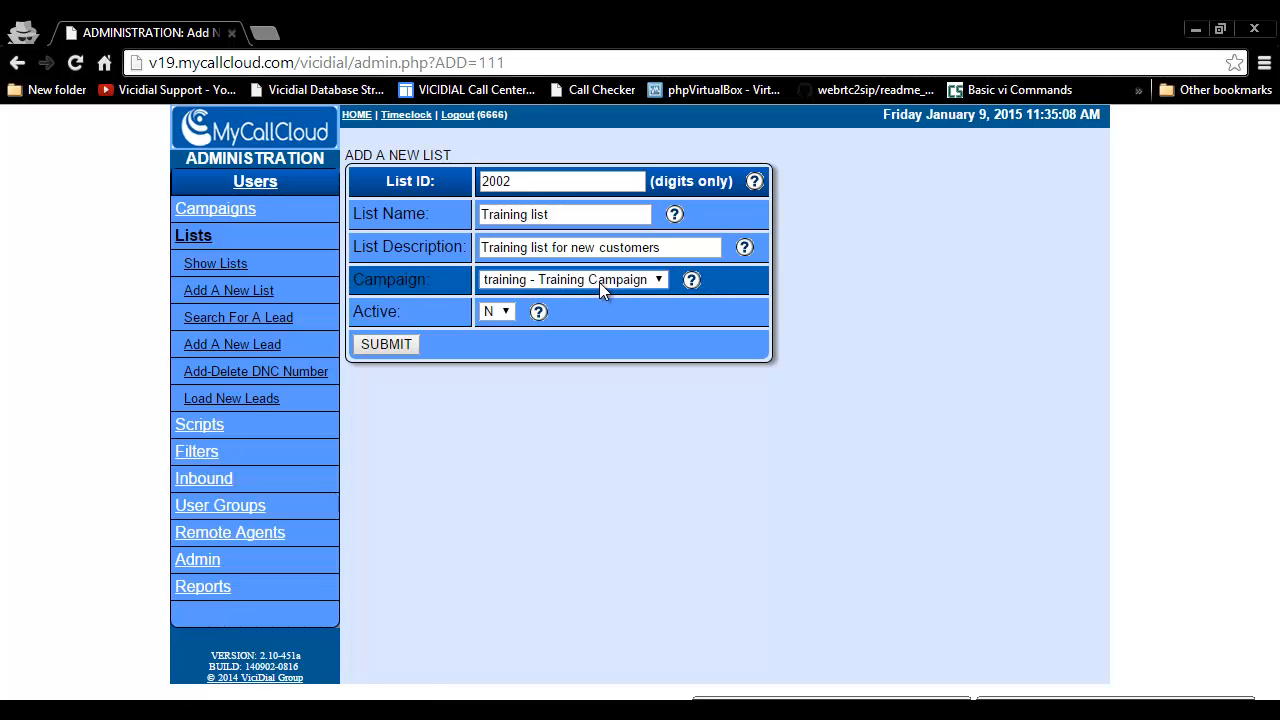
{"action": "left_click", "coordinate": [501, 312]}
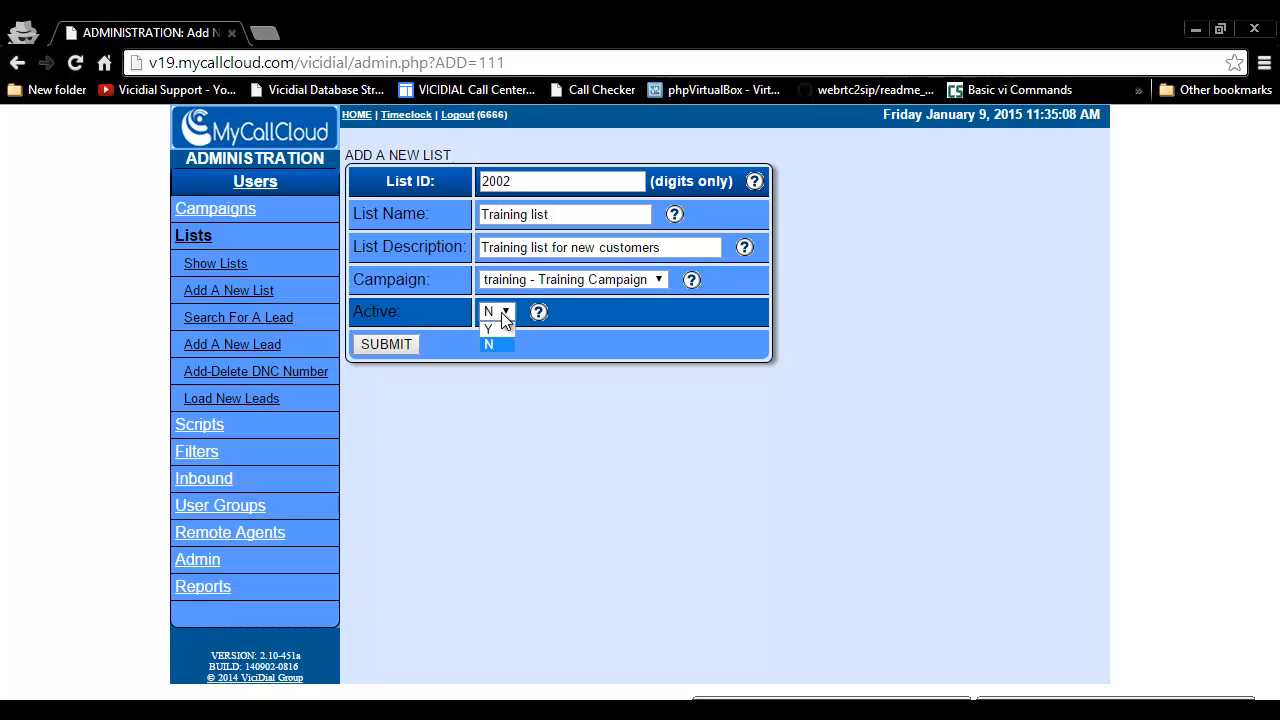
{"action": "left_click", "coordinate": [495, 328]}
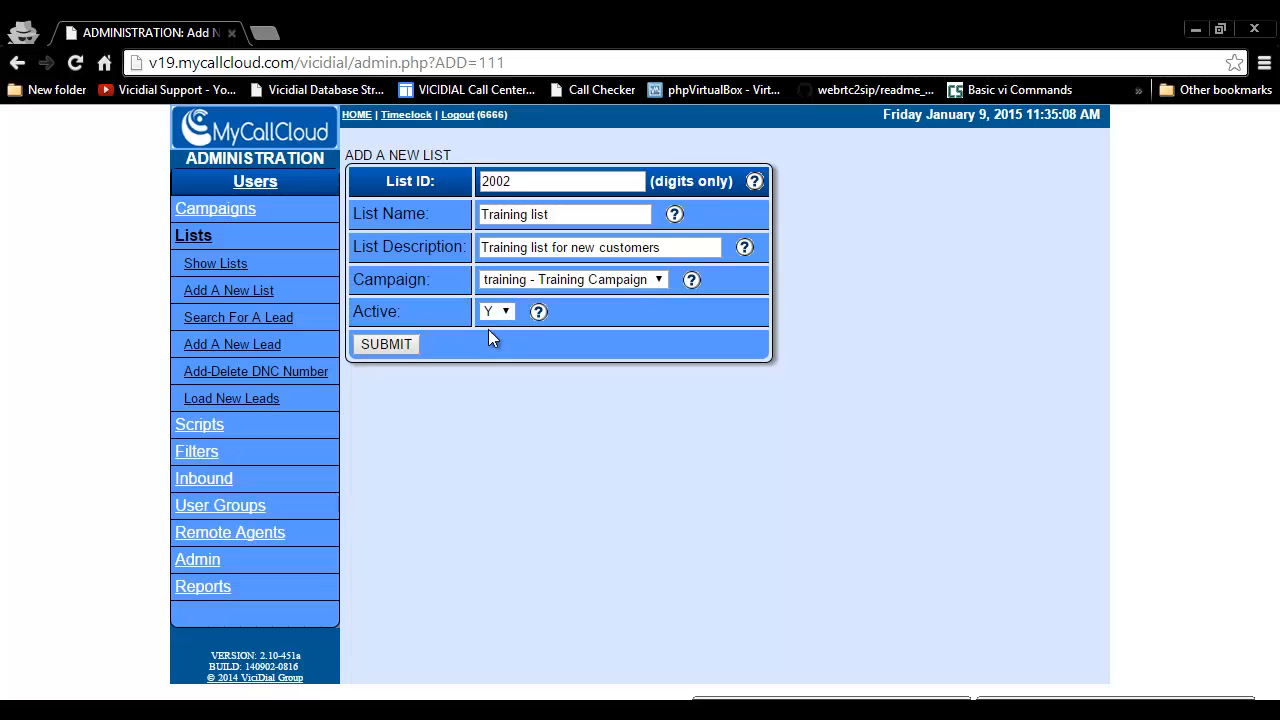
{"action": "left_click", "coordinate": [392, 349]}
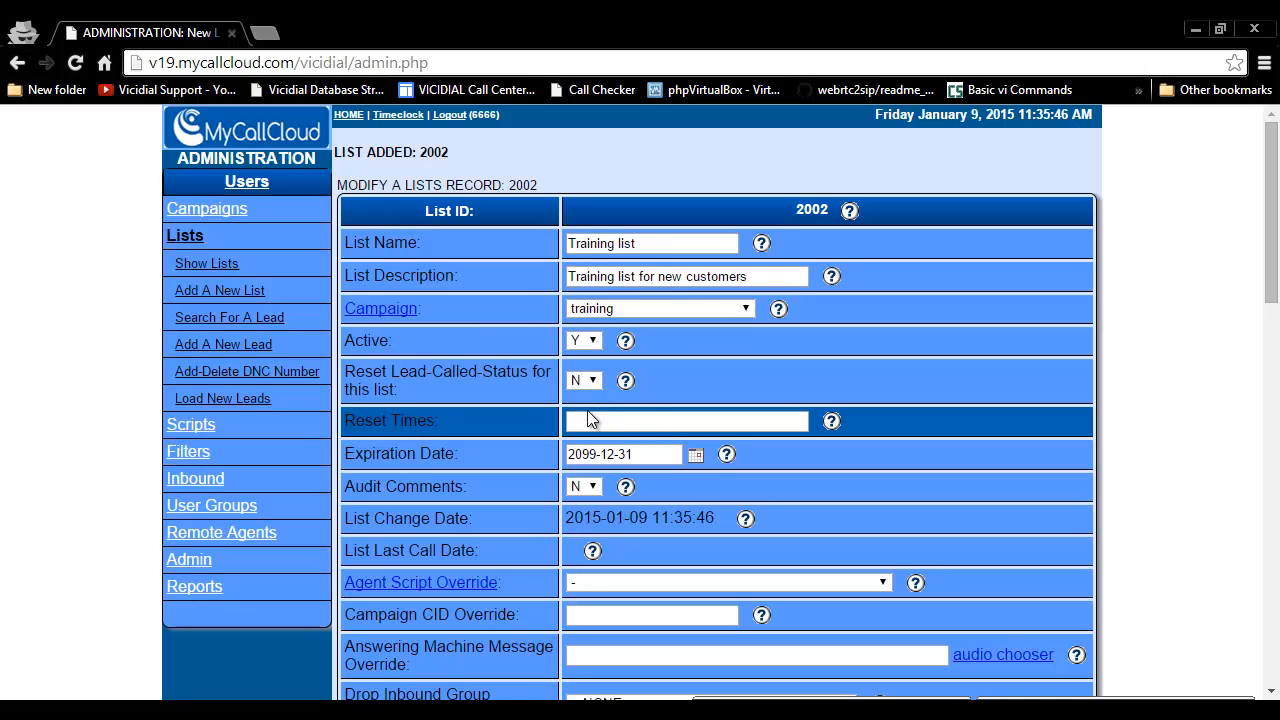
Review list 2002's agent script, answering machine message and transfer number overrides, and submit the list settings.
{"action": "scroll", "coordinate": [468, 489], "scroll_direction": "down", "scroll_amount": 1}
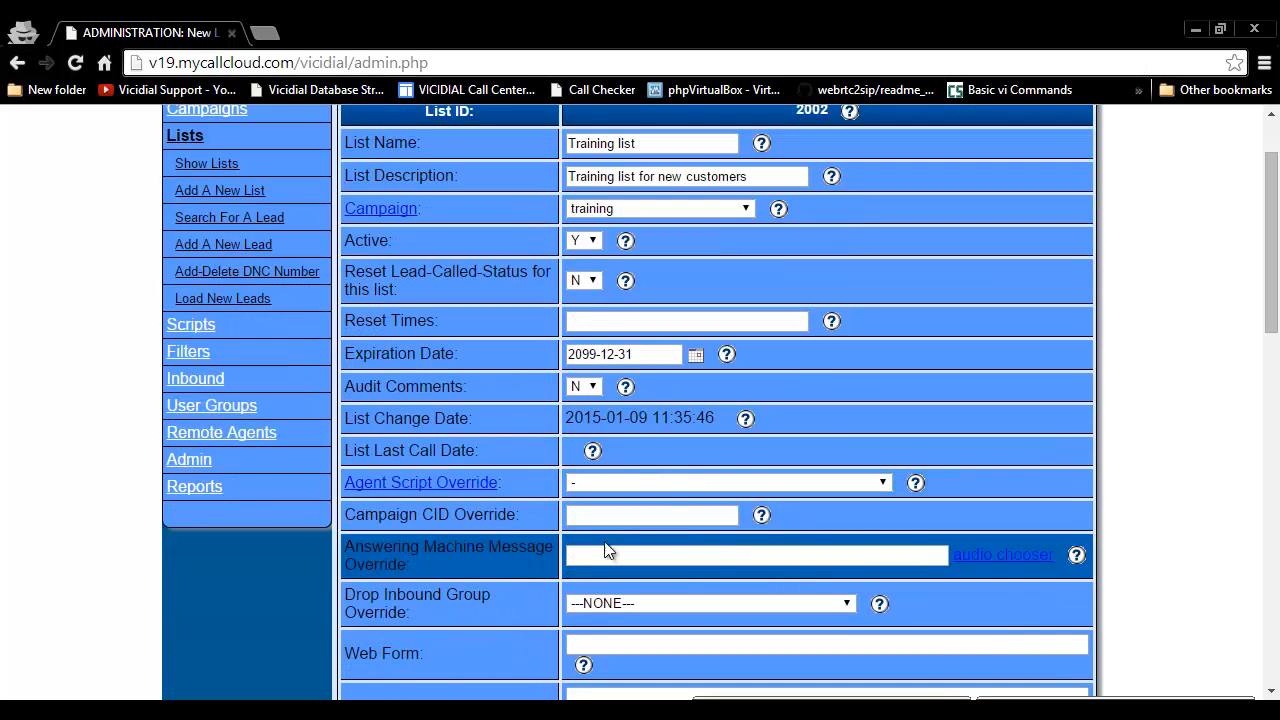
{"action": "left_click", "coordinate": [862, 478]}
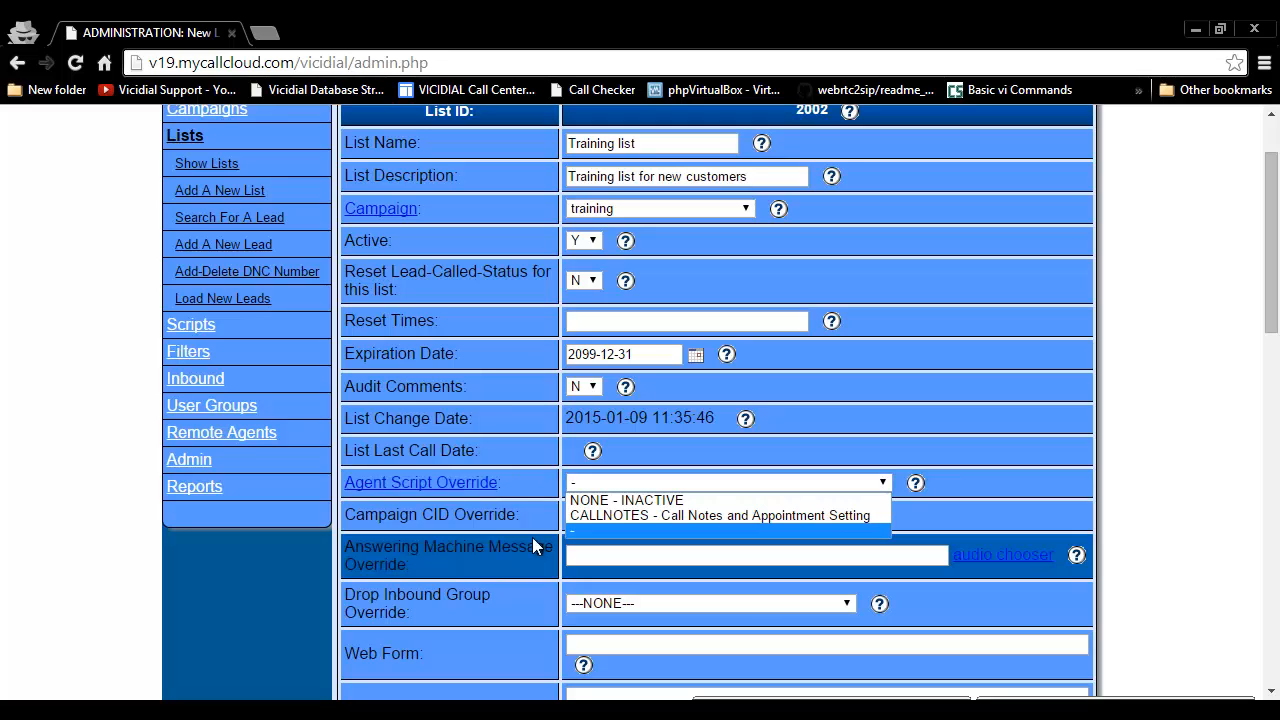
{"action": "left_click", "coordinate": [491, 526]}
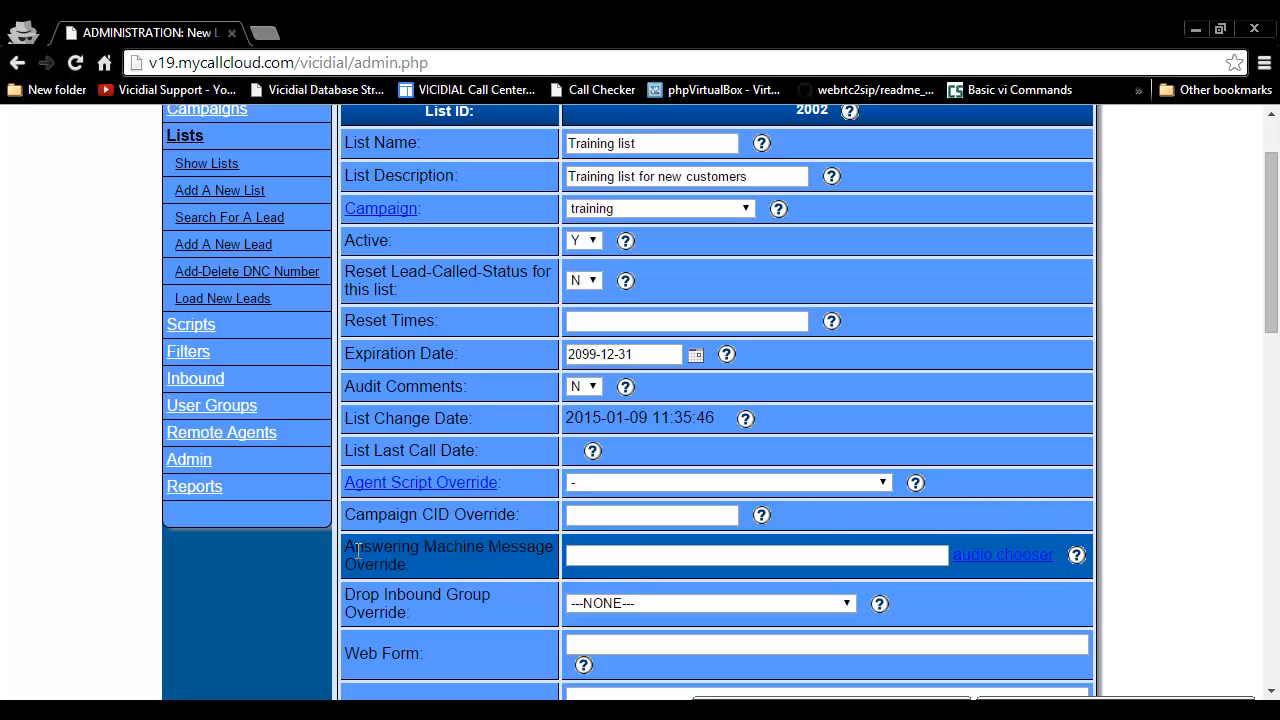
{"action": "left_click_drag", "start_coordinate": [355, 548], "coordinate": [433, 568]}
{"action": "left_click", "coordinate": [507, 563]}
{"action": "scroll", "coordinate": [660, 562], "scroll_direction": "down", "scroll_amount": 5}
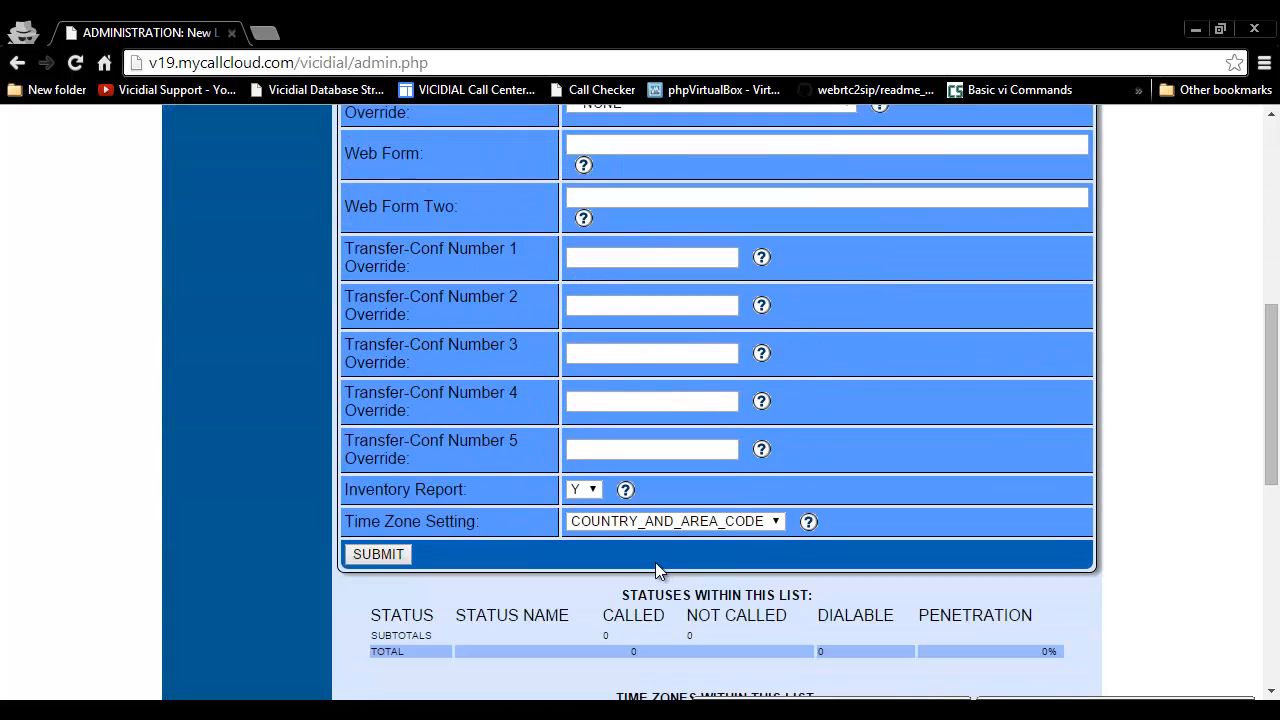
{"action": "left_click_drag", "start_coordinate": [350, 250], "coordinate": [437, 287]}
{"action": "left_click", "coordinate": [440, 278]}
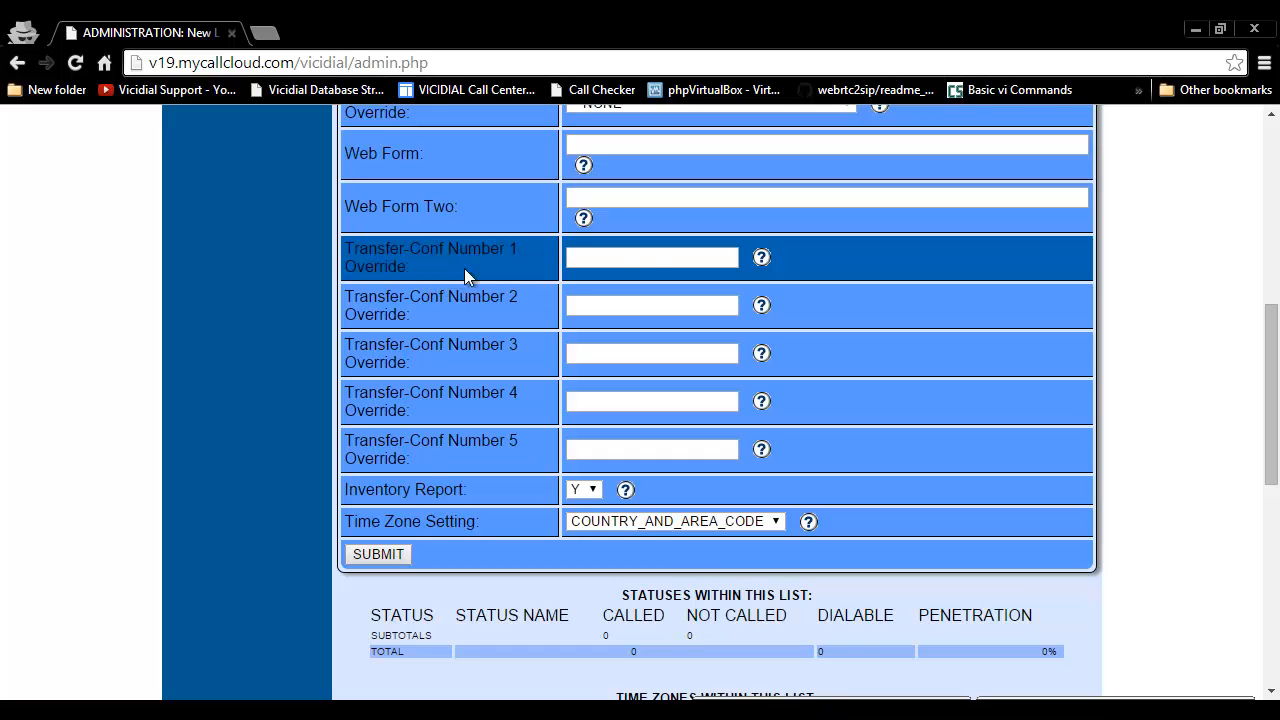
{"action": "left_click", "coordinate": [392, 554]}
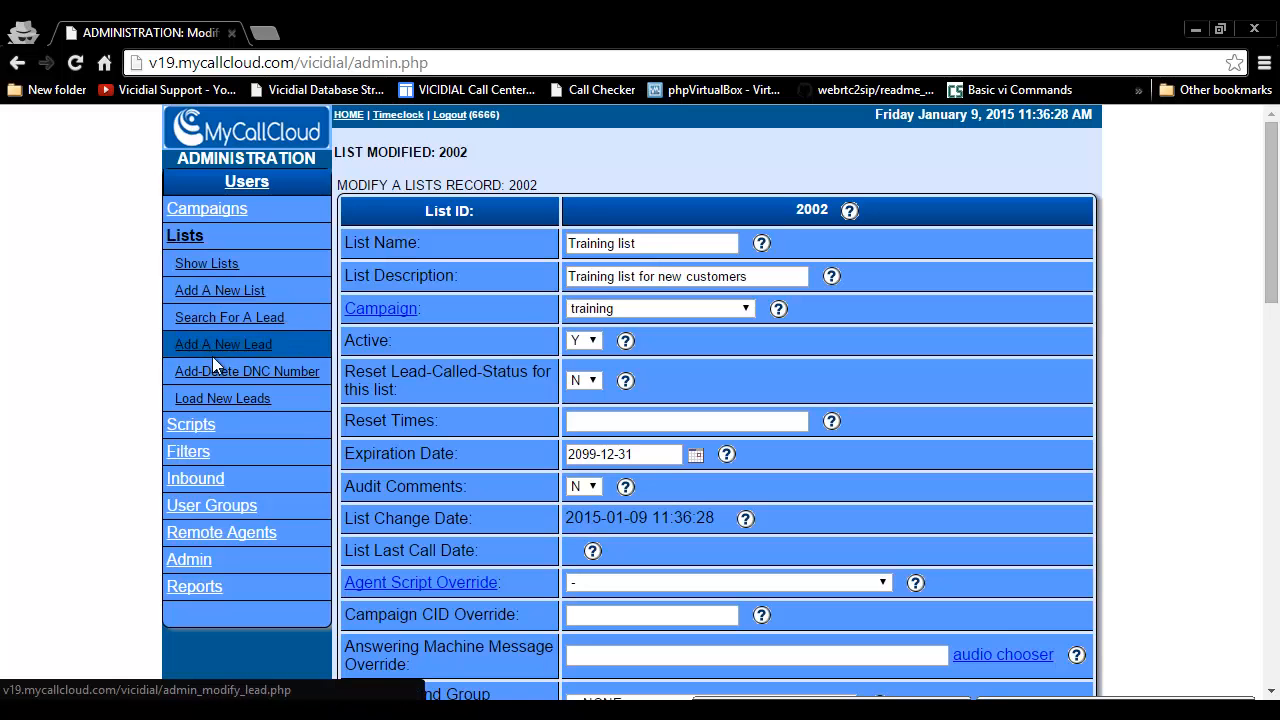
Open the loader for new leads and choose testlead.csv from the Desktop as the lead file.
{"action": "left_click", "coordinate": [222, 400]}
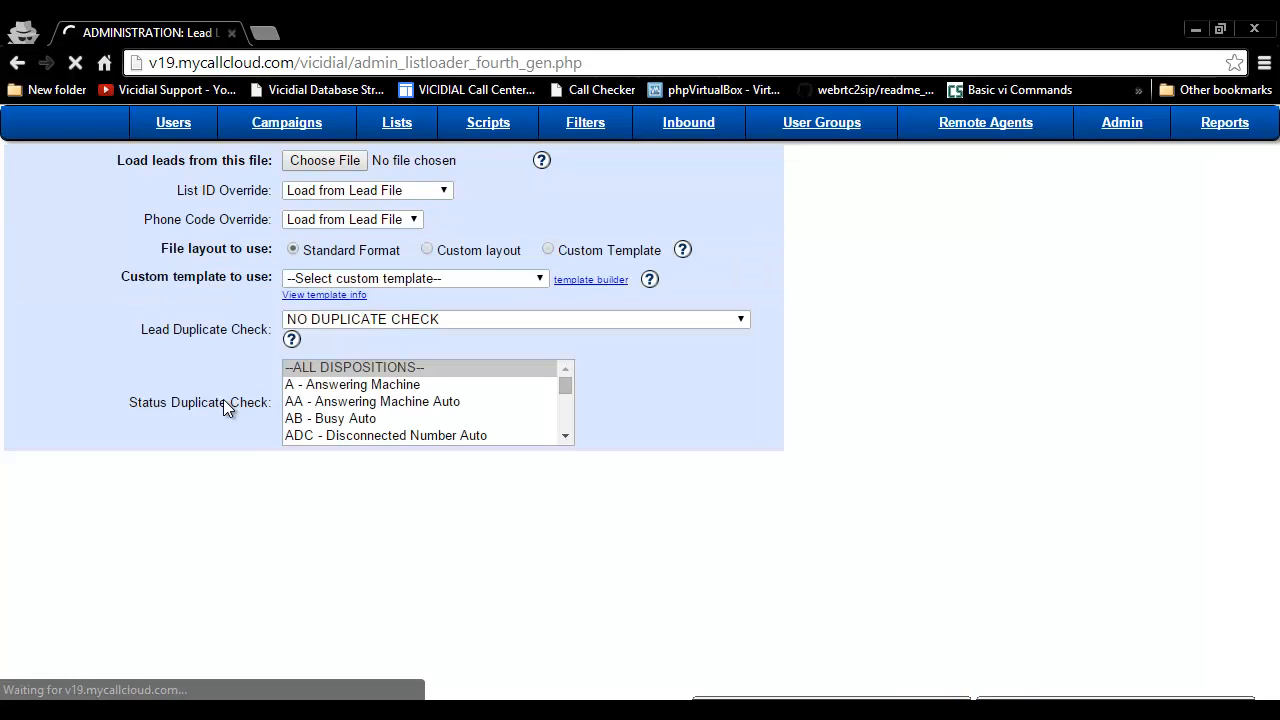
{"action": "left_click", "coordinate": [322, 163]}
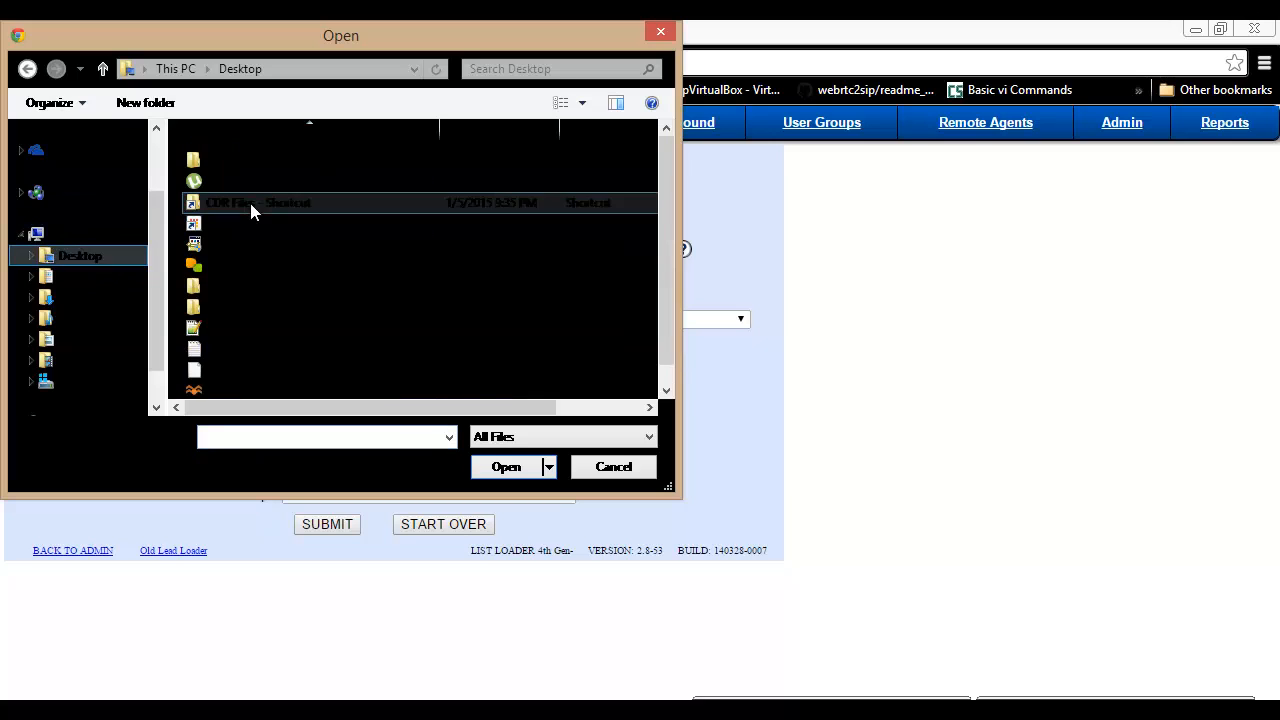
{"action": "key", "text": "t"}
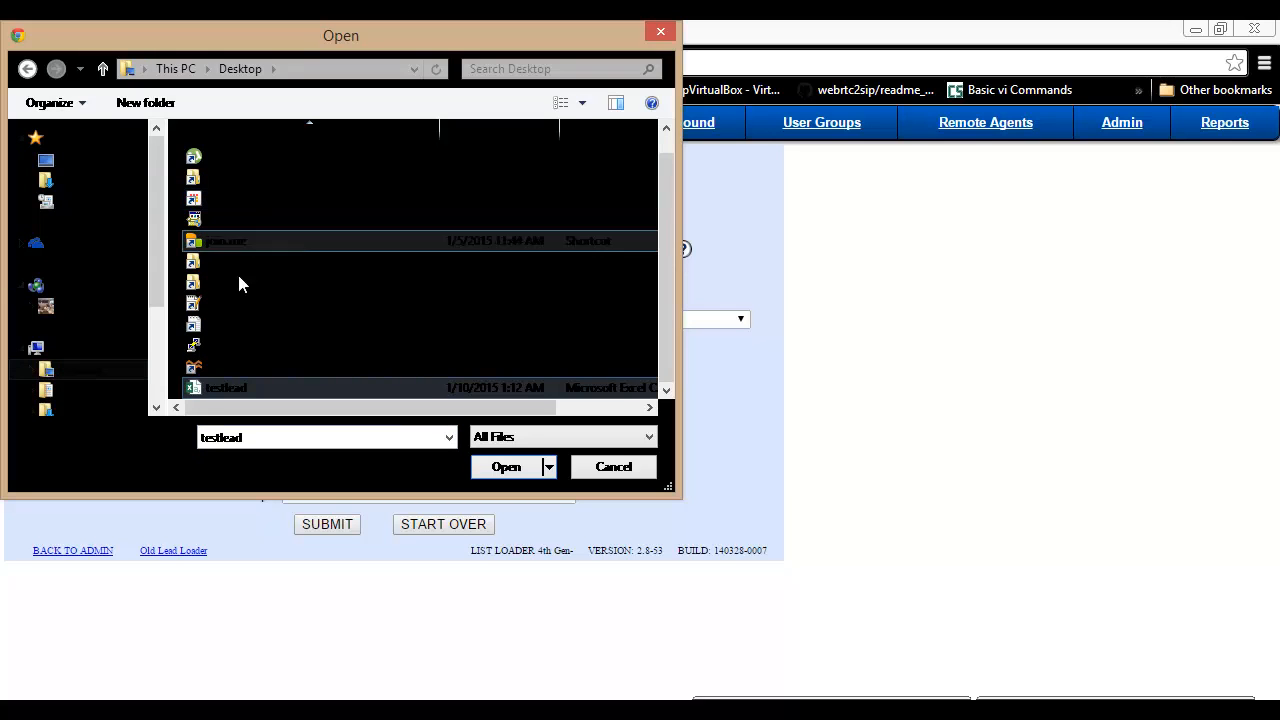
{"action": "double_click", "coordinate": [222, 390]}
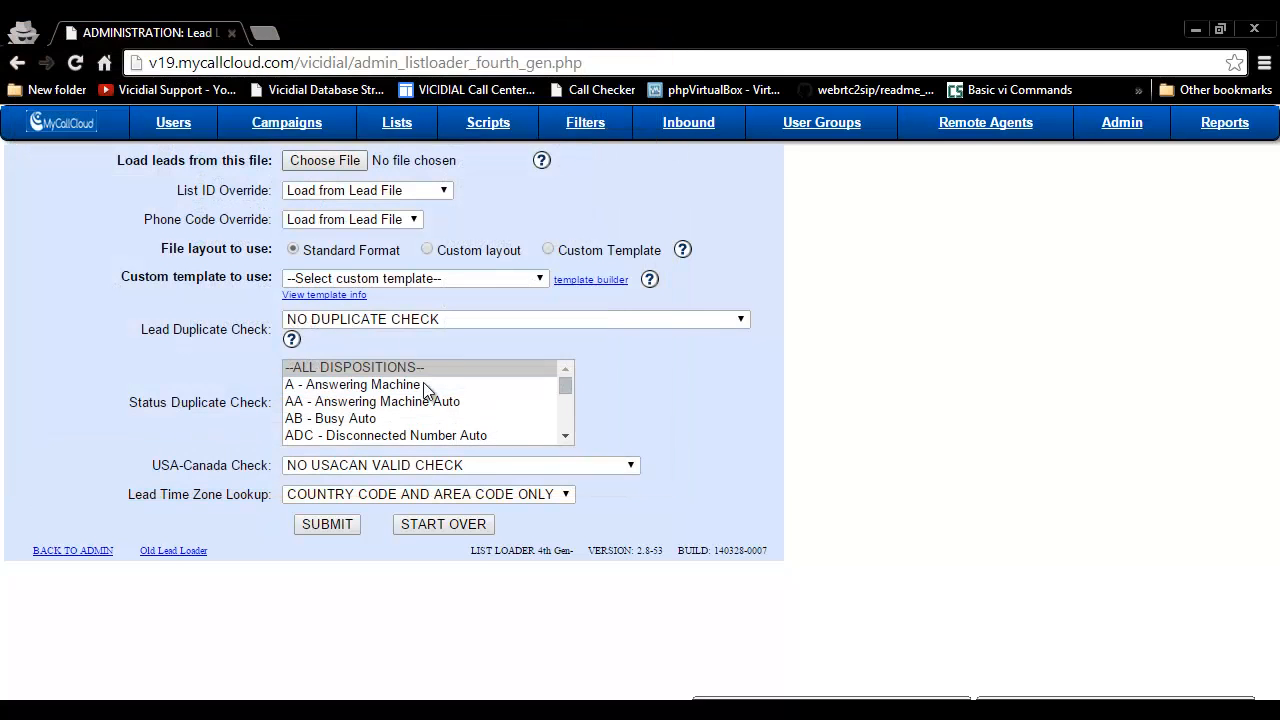
Override the list ID with "2002 - Training list", use the custom layout with no duplicate check, and submit the lead file.
{"action": "left_click", "coordinate": [418, 193]}
{"action": "left_click", "coordinate": [381, 253]}
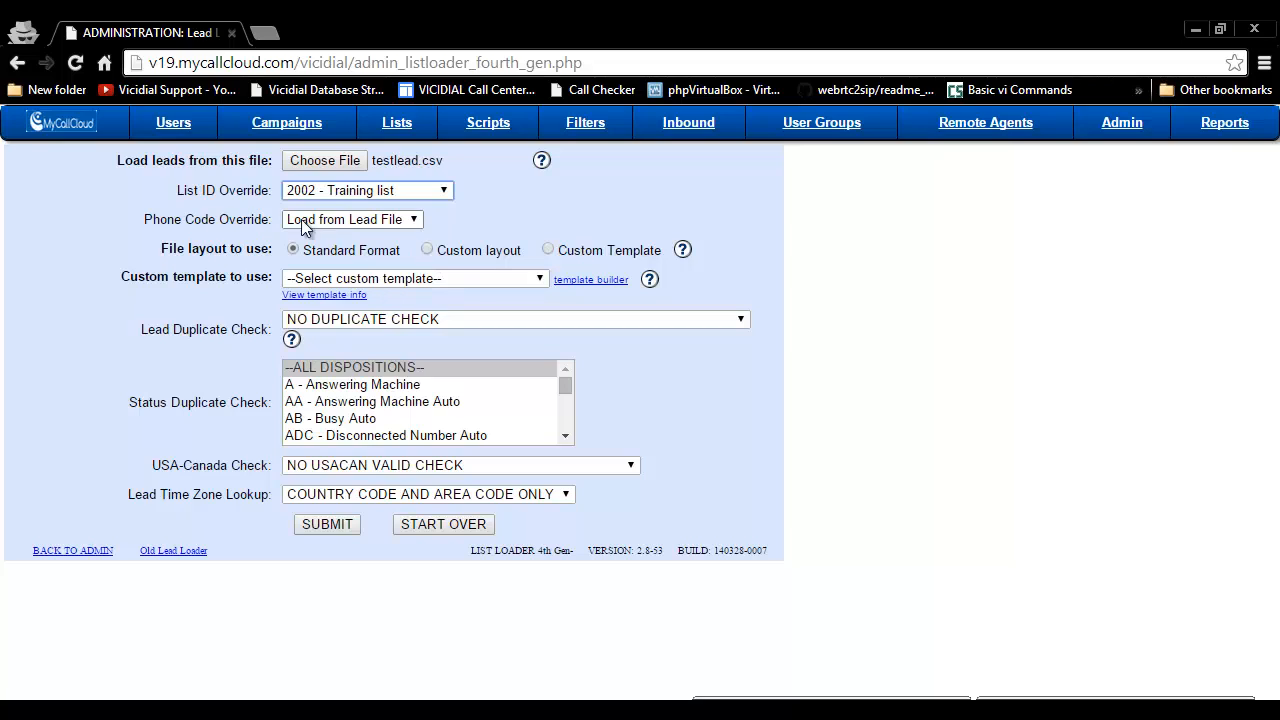
{"action": "left_click", "coordinate": [427, 249]}
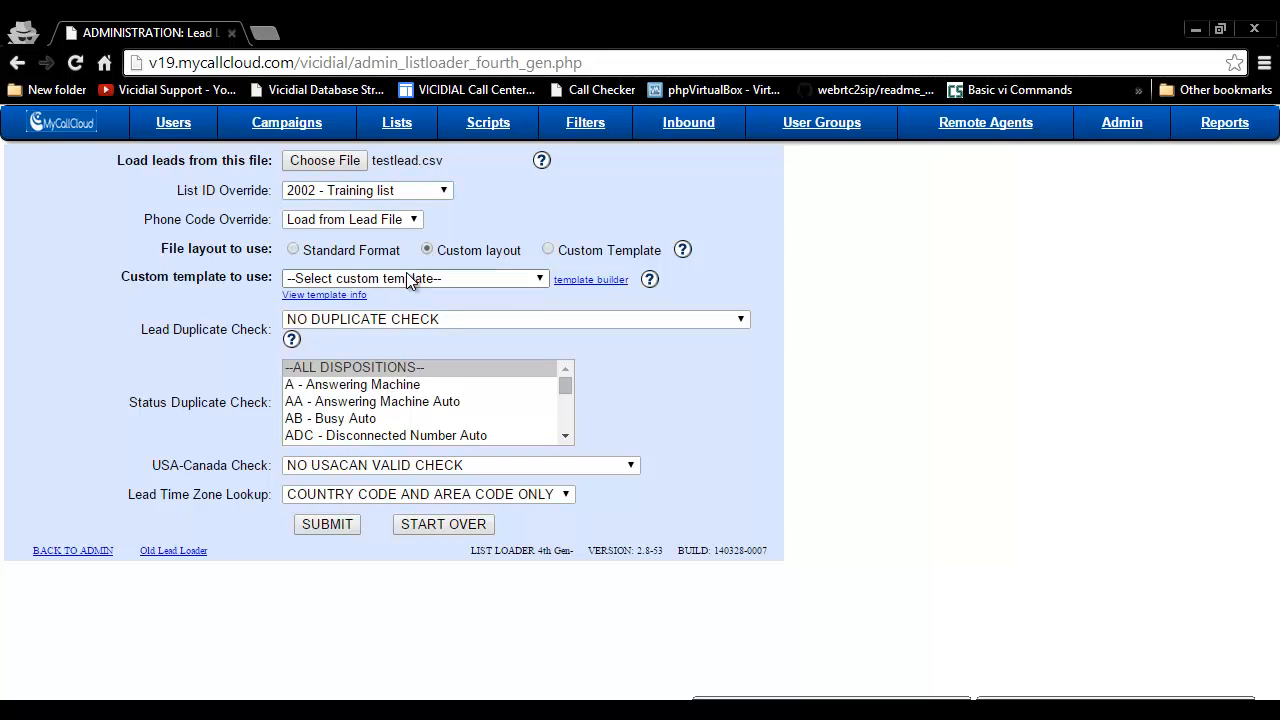
{"action": "left_click", "coordinate": [380, 320]}
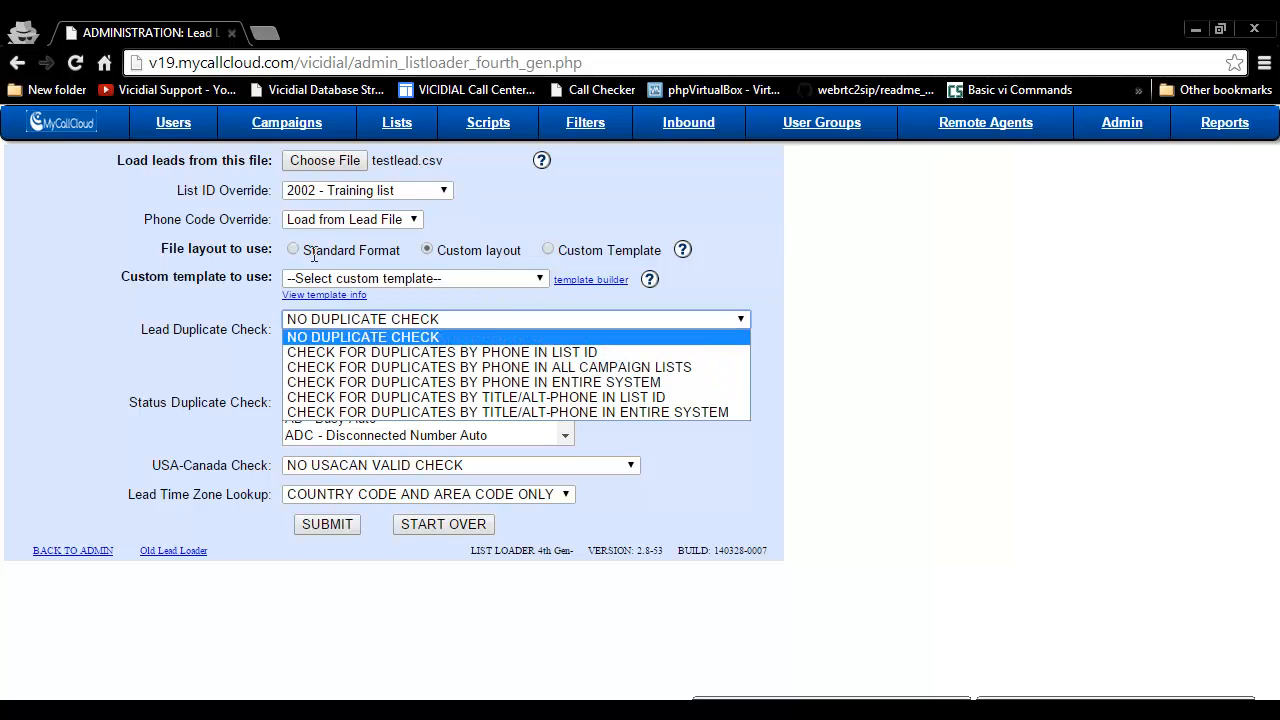
{"action": "left_click", "coordinate": [373, 337]}
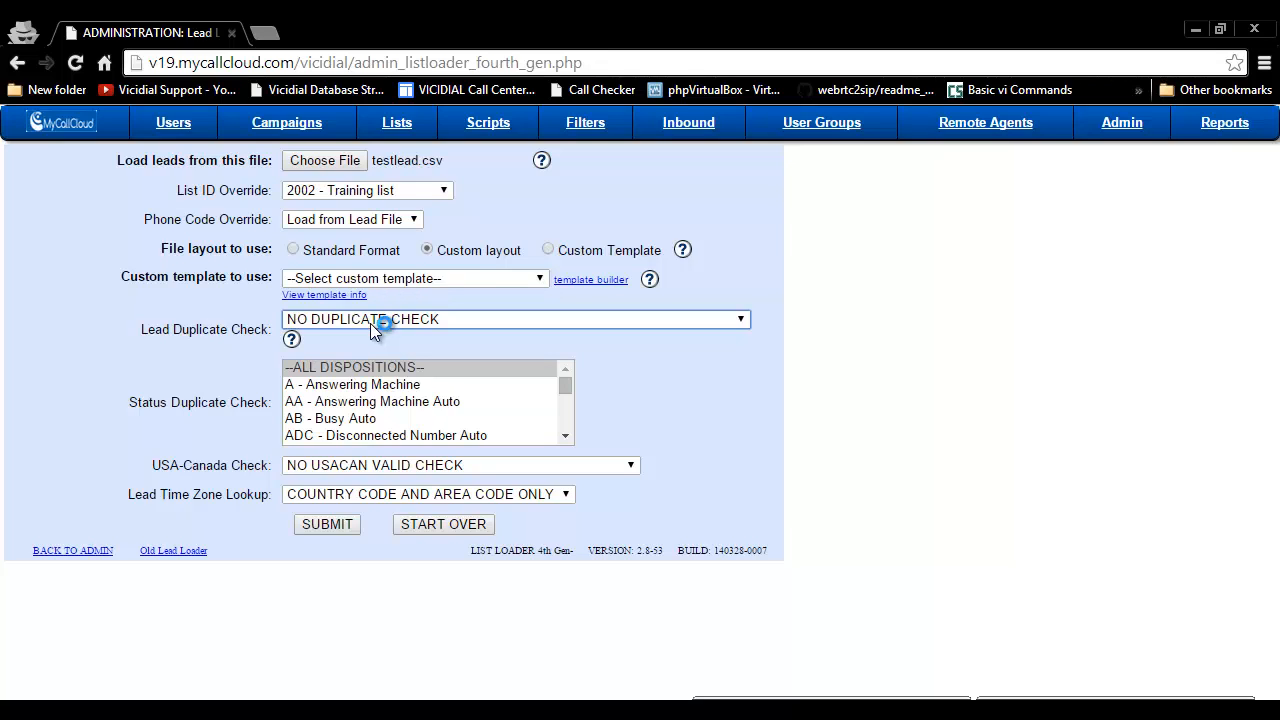
{"action": "left_click", "coordinate": [329, 527]}
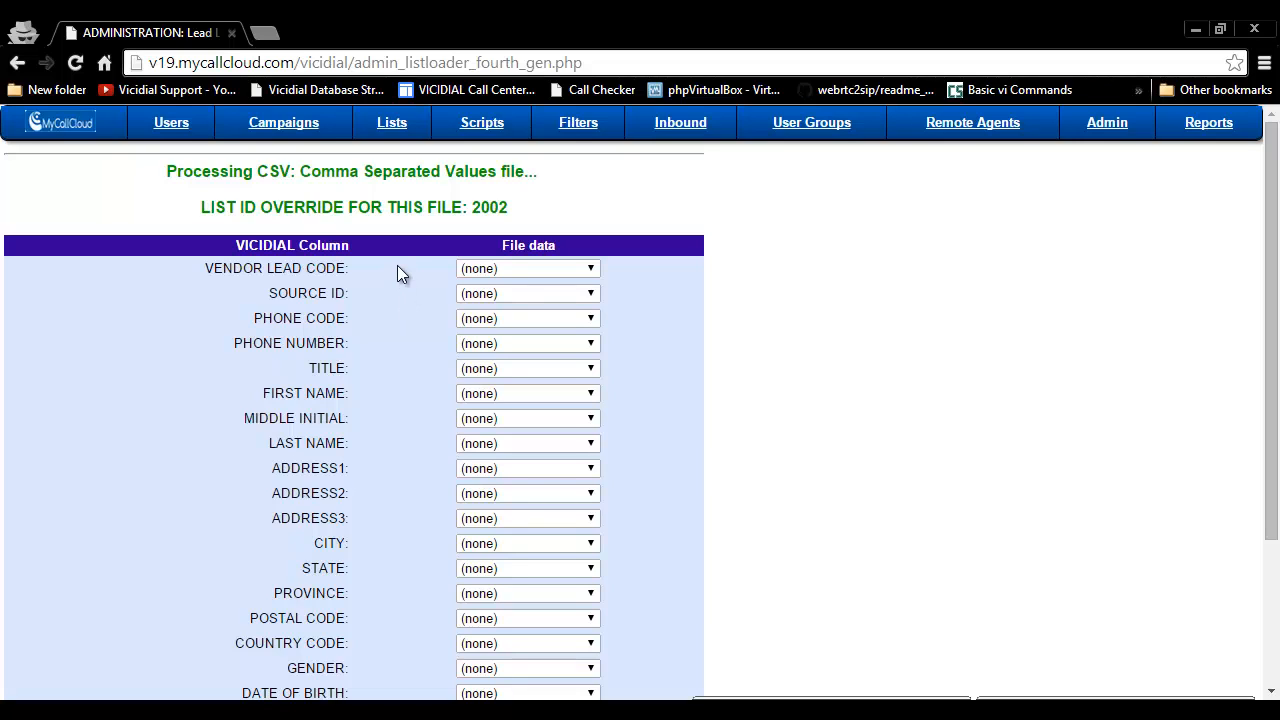
Map vendor lead code to "Account_number", source ID to "Filenumber" and phone number to "phone".
{"action": "left_click", "coordinate": [503, 269]}
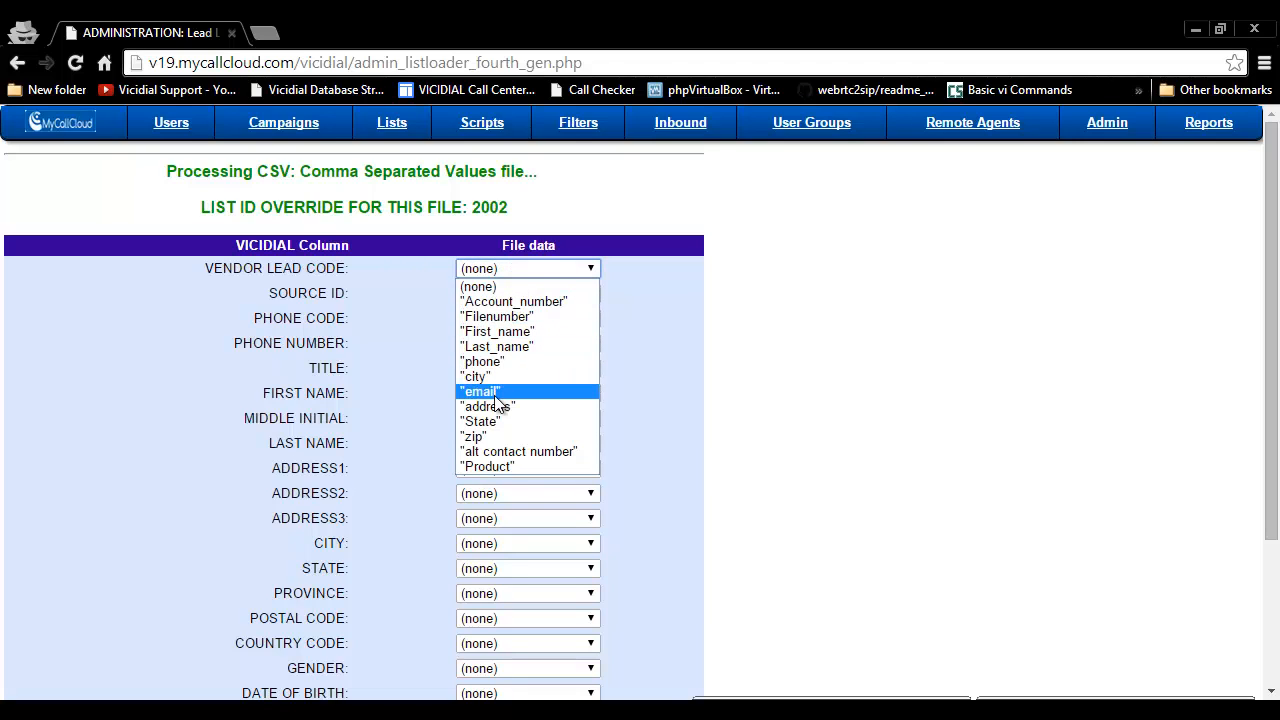
{"action": "left_click", "coordinate": [522, 303]}
{"action": "left_click", "coordinate": [524, 295]}
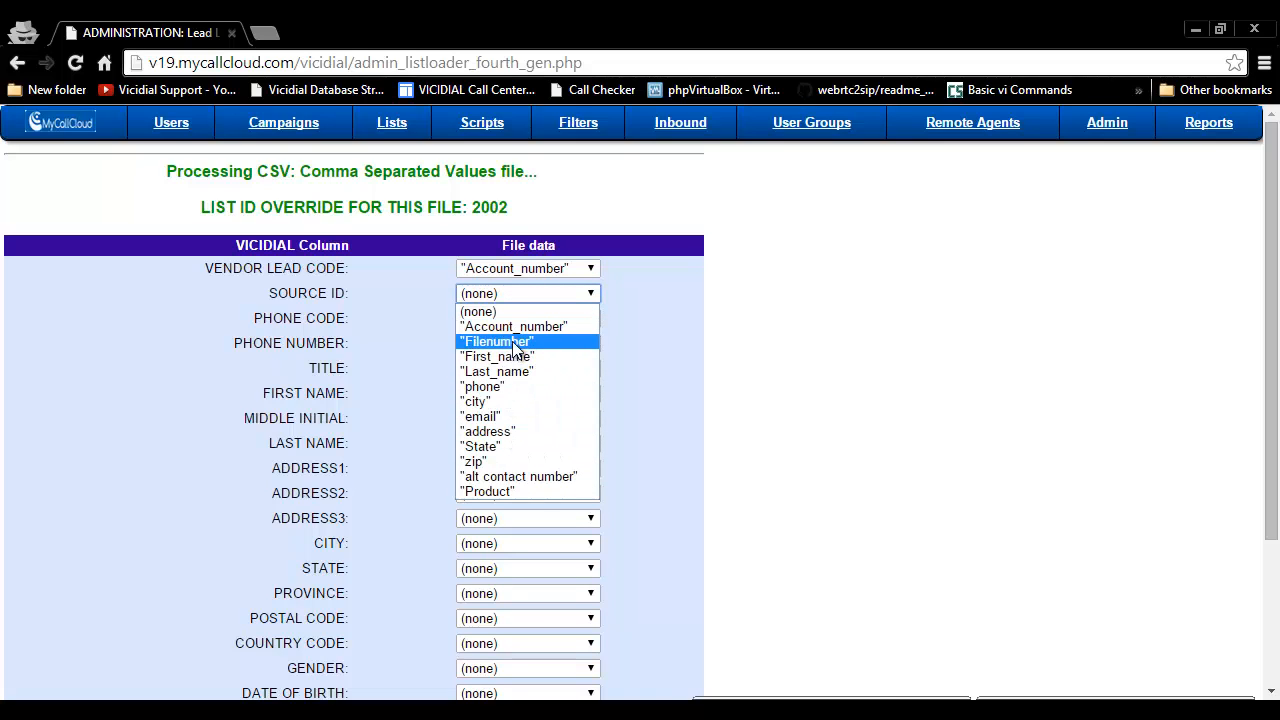
{"action": "left_click", "coordinate": [505, 341]}
{"action": "left_click", "coordinate": [505, 316]}
{"action": "left_click", "coordinate": [505, 316]}
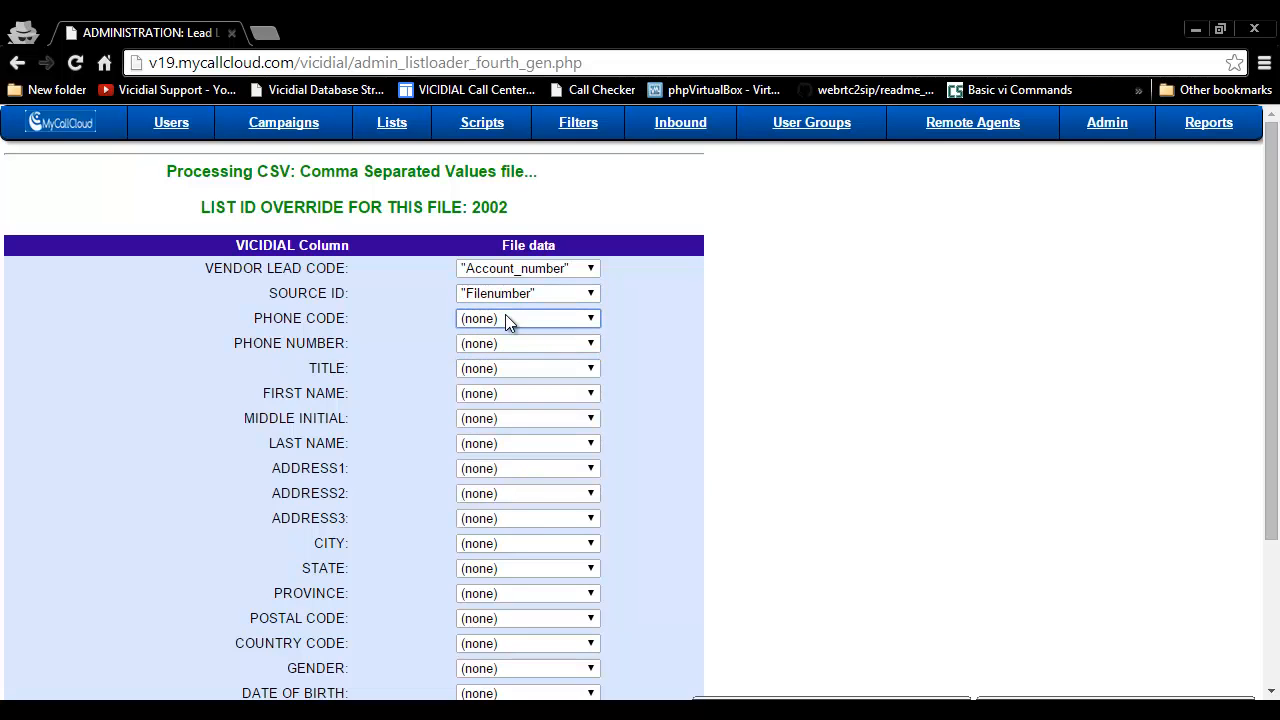
{"action": "left_click", "coordinate": [500, 346]}
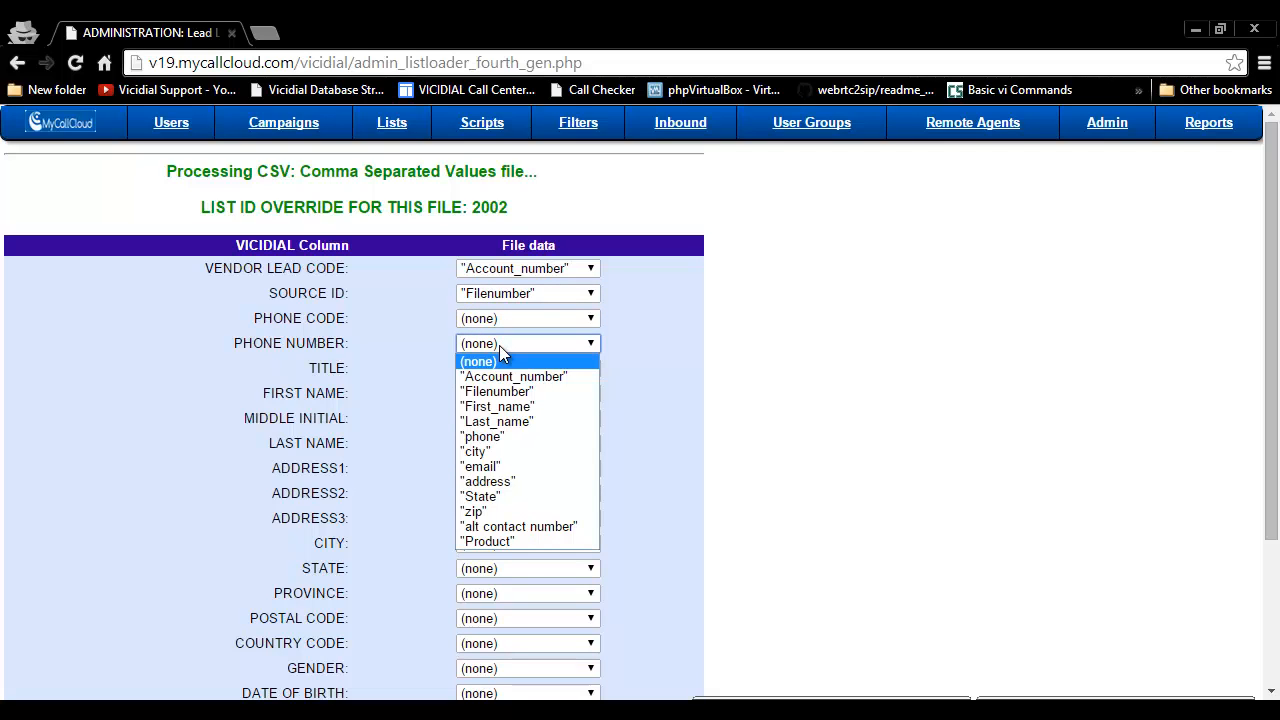
{"action": "left_click", "coordinate": [484, 439]}
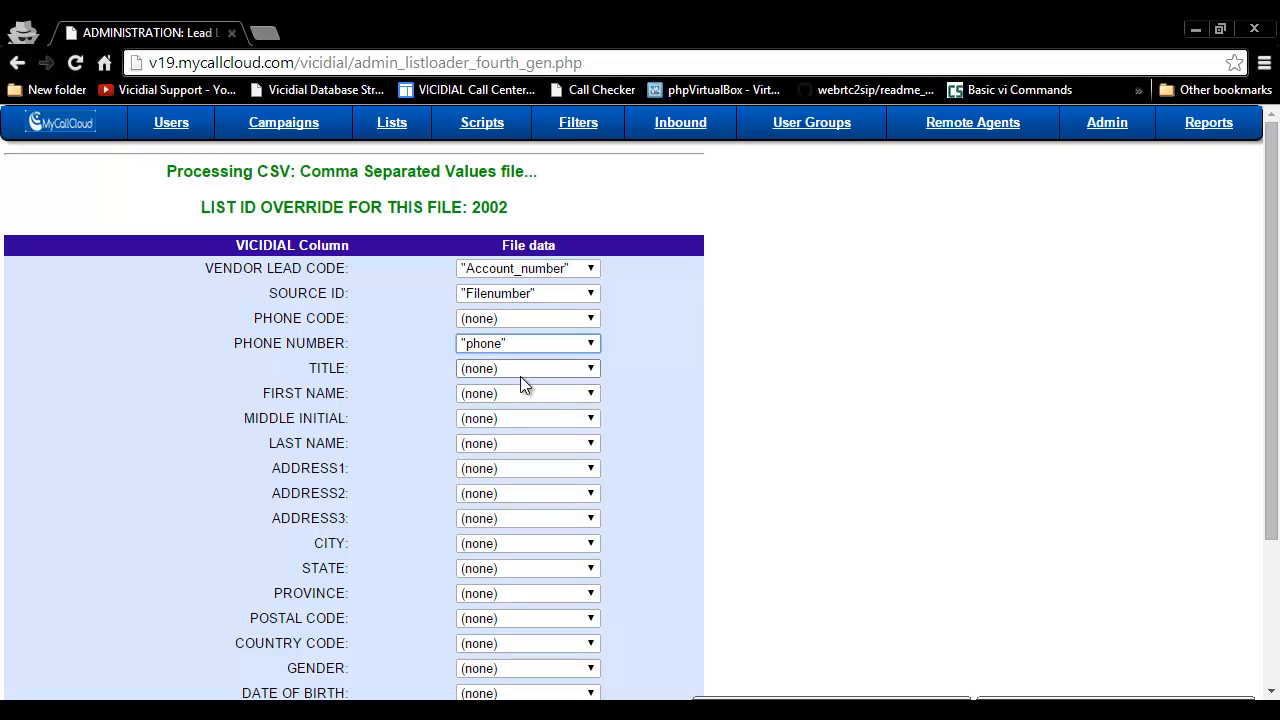
Map the first name column to "First_name" and the last name column to "Last_name".
{"action": "left_click", "coordinate": [522, 398]}
{"action": "left_click", "coordinate": [509, 455]}
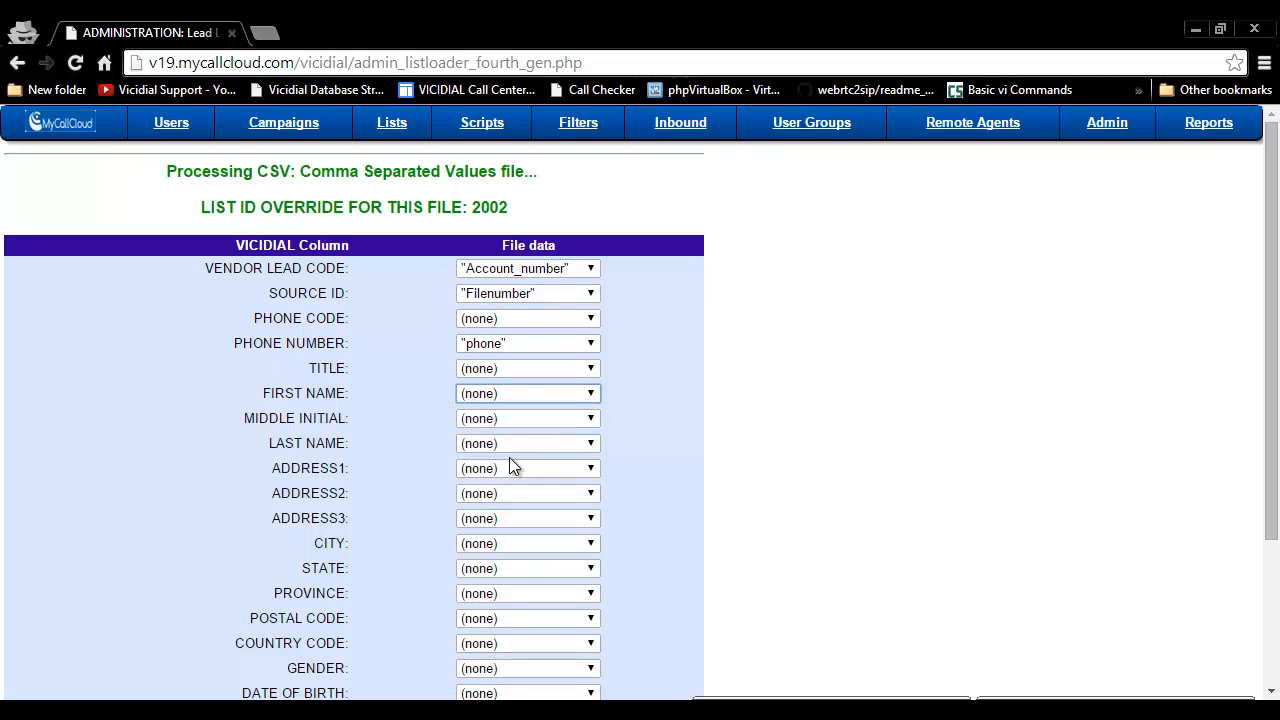
{"action": "left_click", "coordinate": [512, 441]}
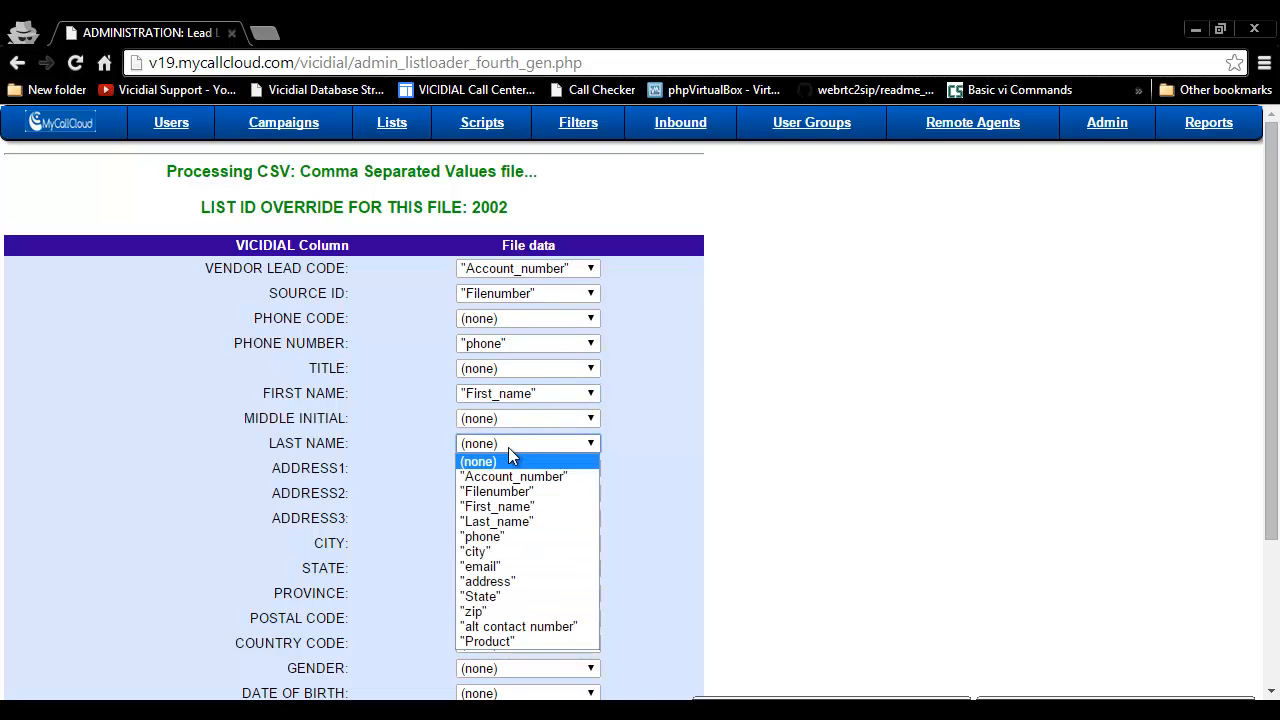
{"action": "left_click", "coordinate": [503, 525]}
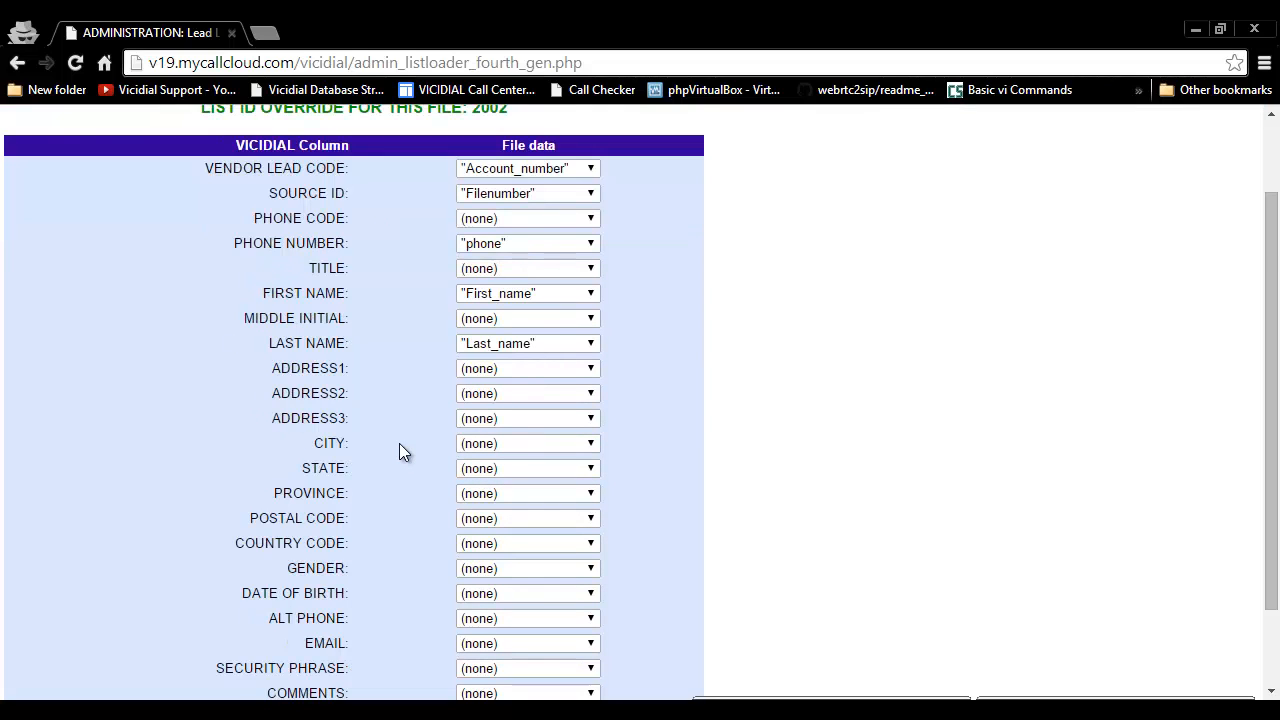
Map address1 to "address", city to "city", state to "State" and postal code to "zip".
{"action": "scroll", "coordinate": [399, 446], "scroll_direction": "down", "scroll_amount": 1}
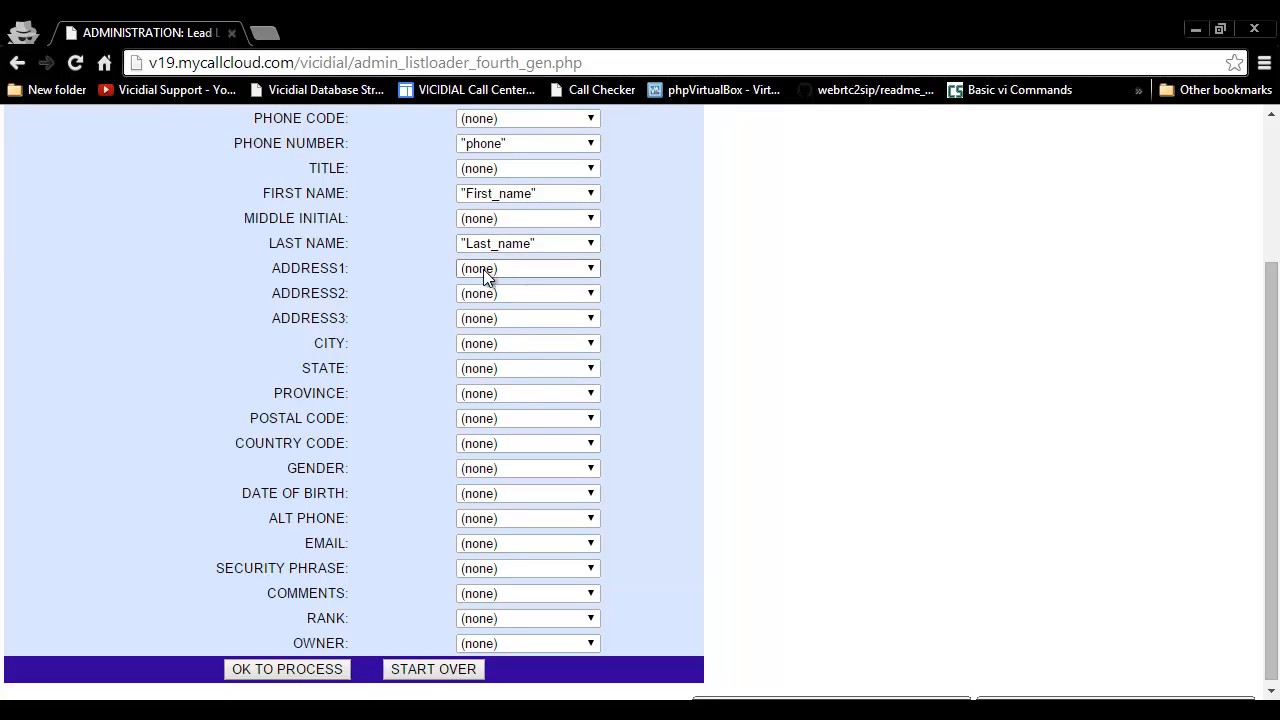
{"action": "left_click", "coordinate": [520, 268]}
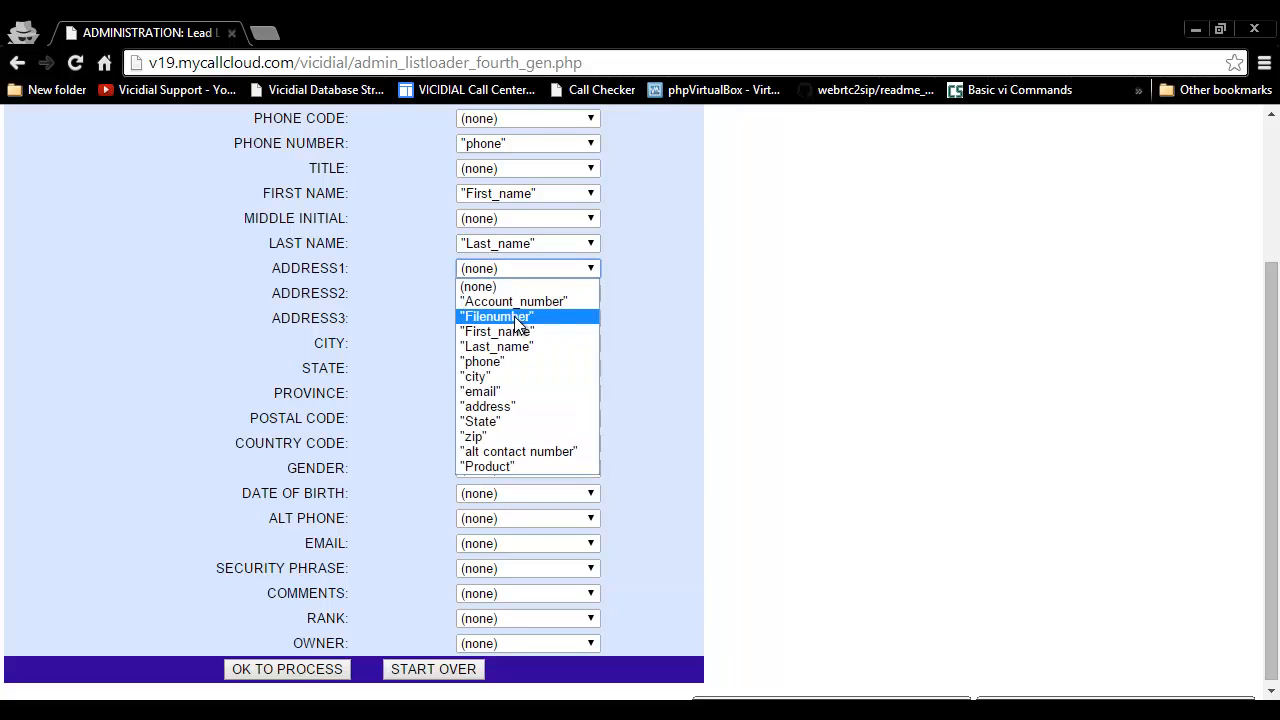
{"action": "left_click", "coordinate": [501, 404]}
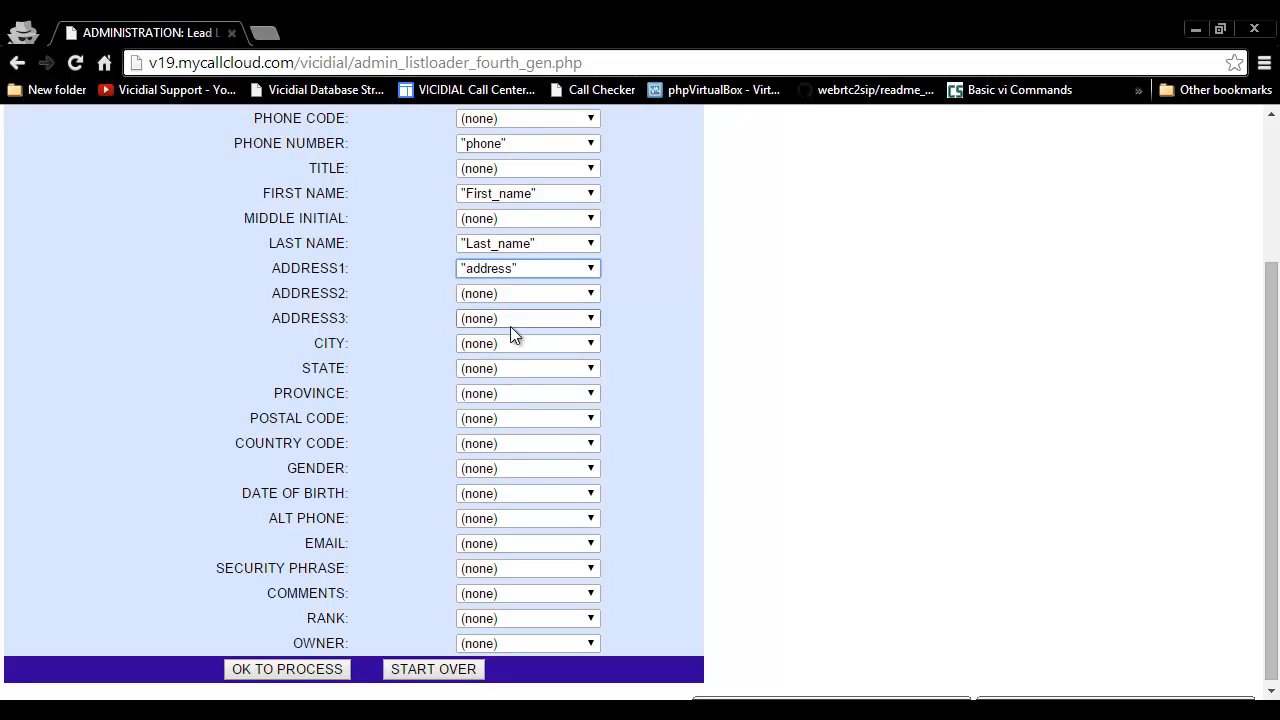
{"action": "left_click", "coordinate": [510, 343]}
{"action": "left_click", "coordinate": [493, 452]}
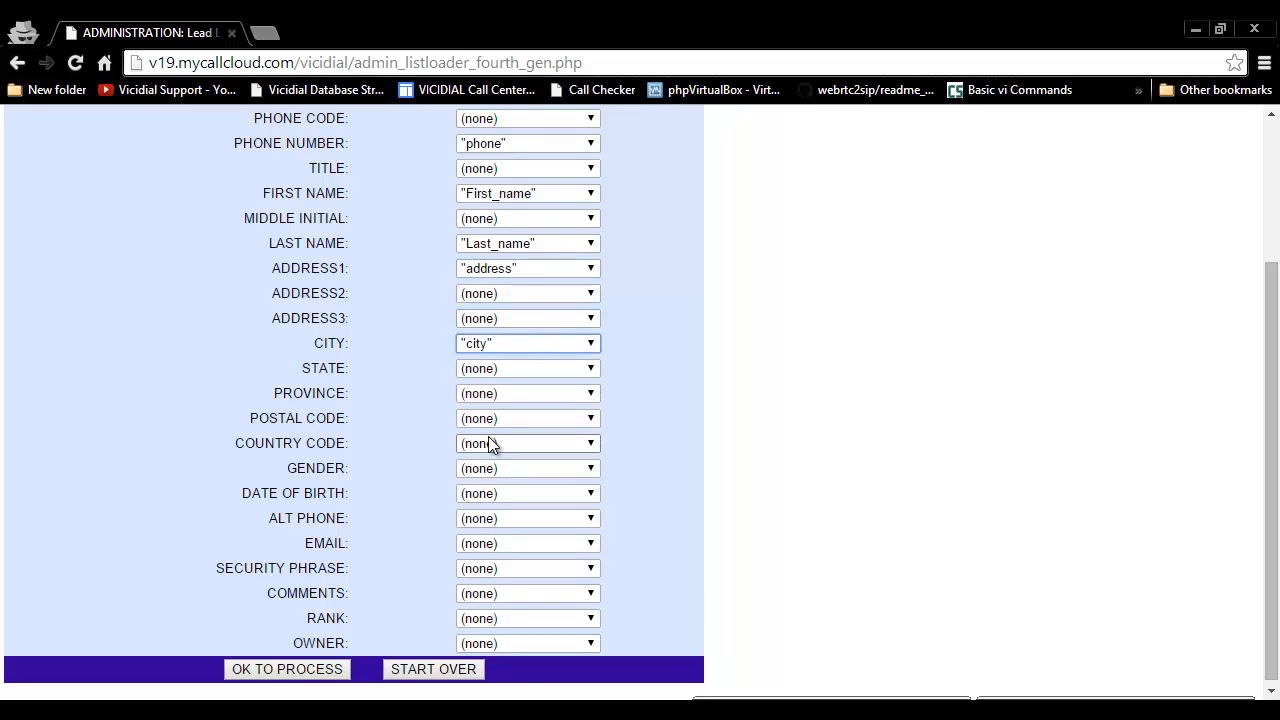
{"action": "left_click", "coordinate": [508, 370]}
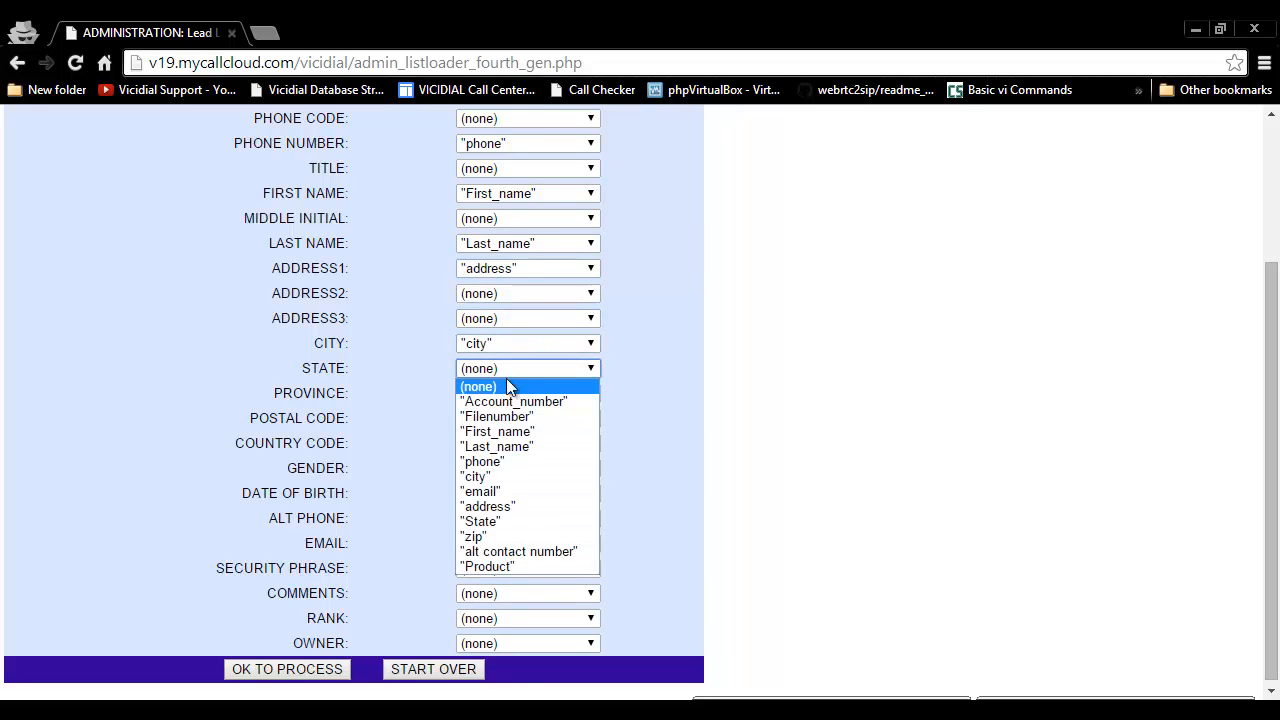
{"action": "left_click", "coordinate": [491, 520]}
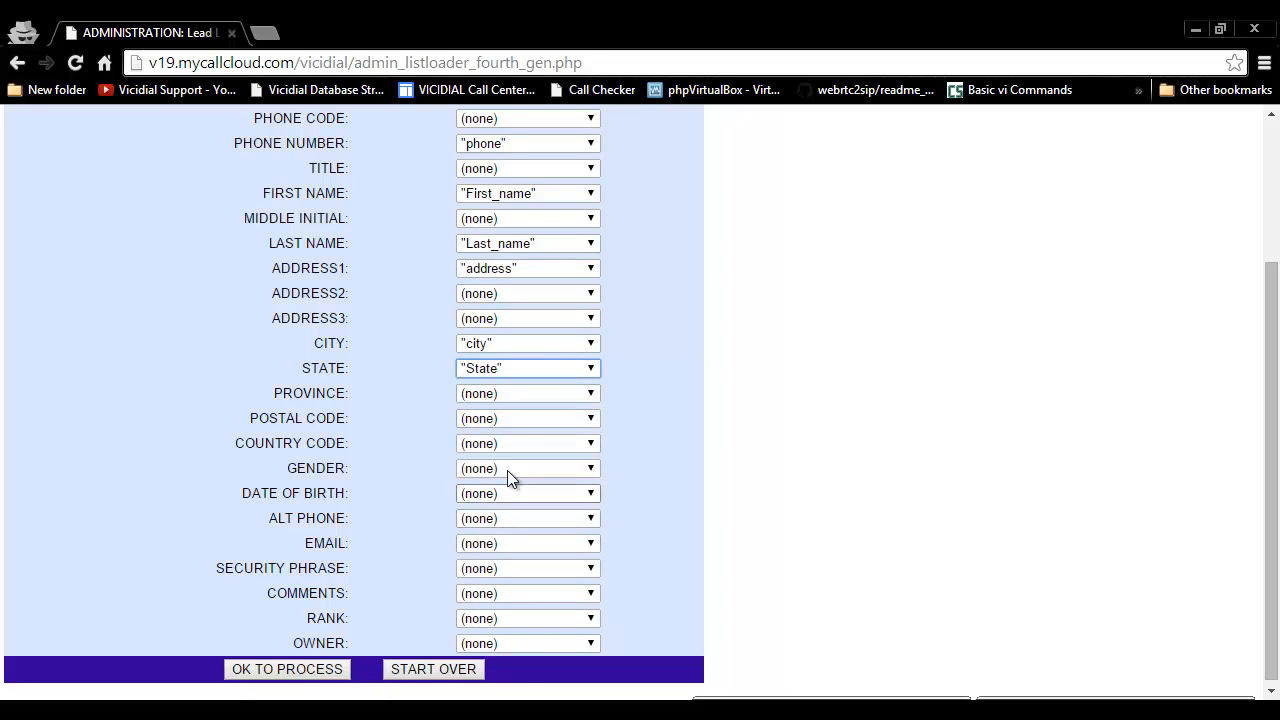
{"action": "left_click", "coordinate": [506, 419]}
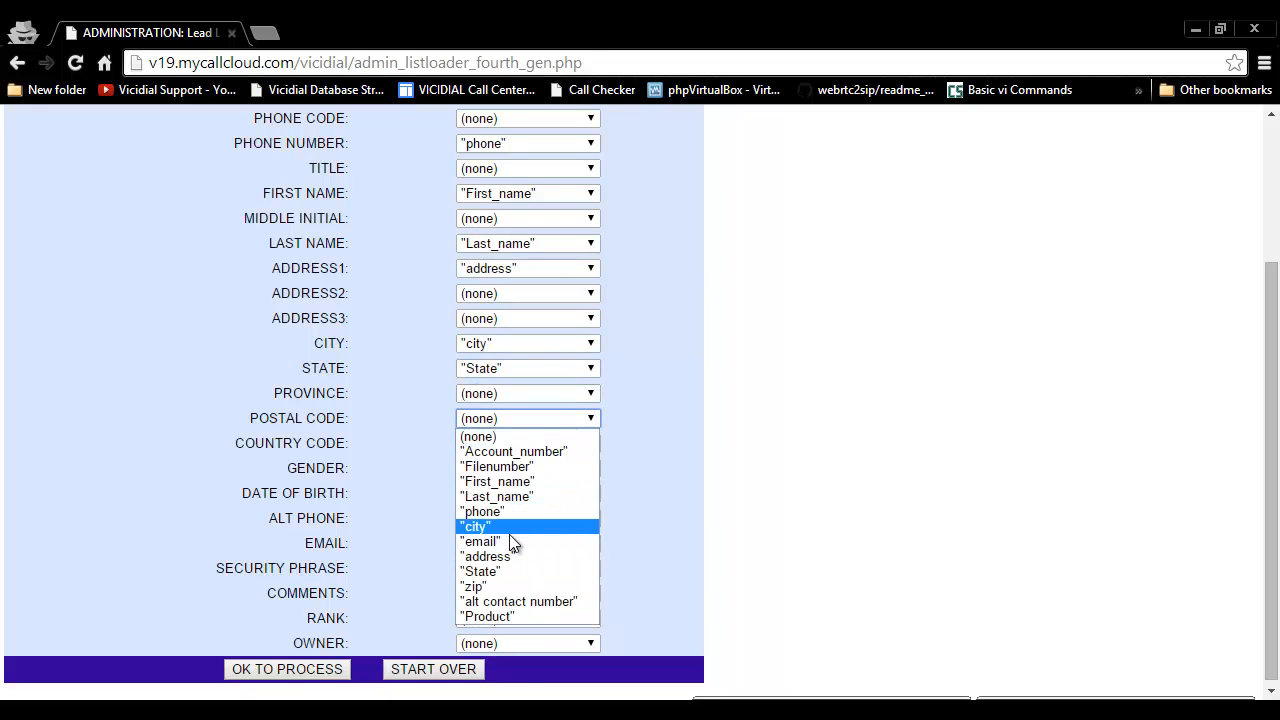
{"action": "left_click", "coordinate": [503, 587]}
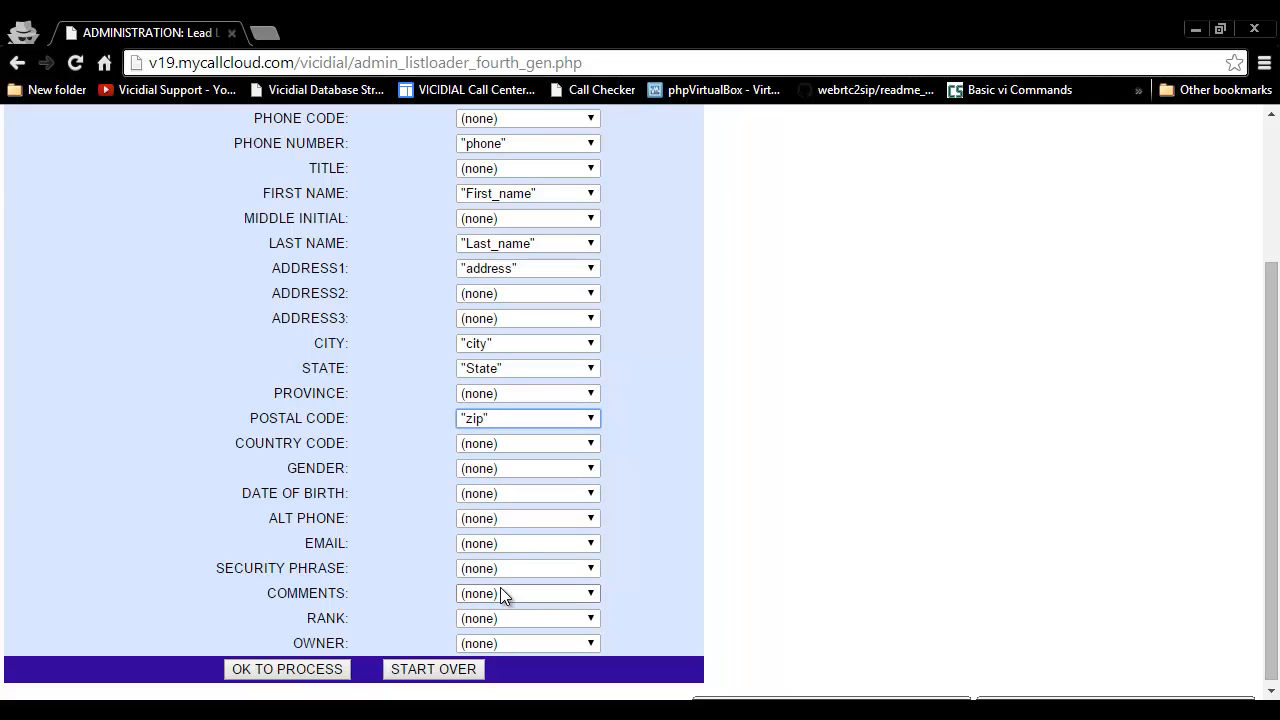
Map the email column to the "email" field of the lead file.
{"action": "left_click", "coordinate": [399, 459]}
{"action": "scroll", "coordinate": [414, 469], "scroll_direction": "down", "scroll_amount": 1}
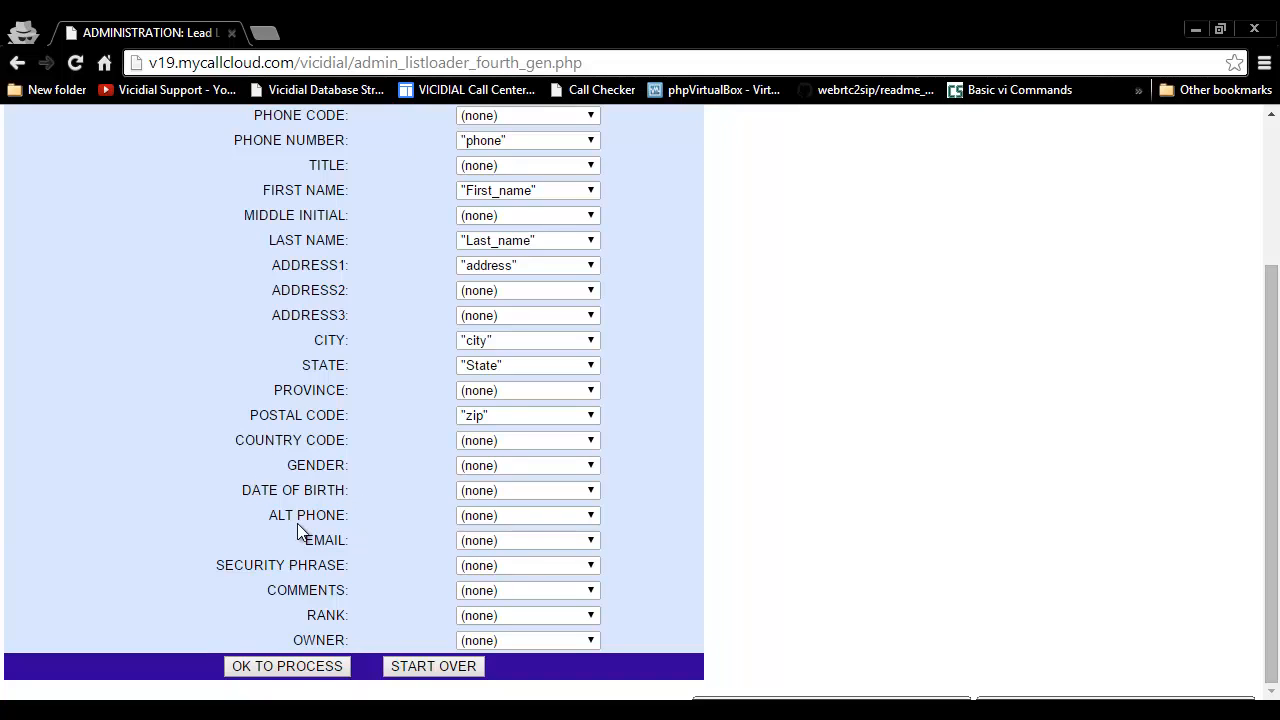
{"action": "left_click", "coordinate": [502, 541]}
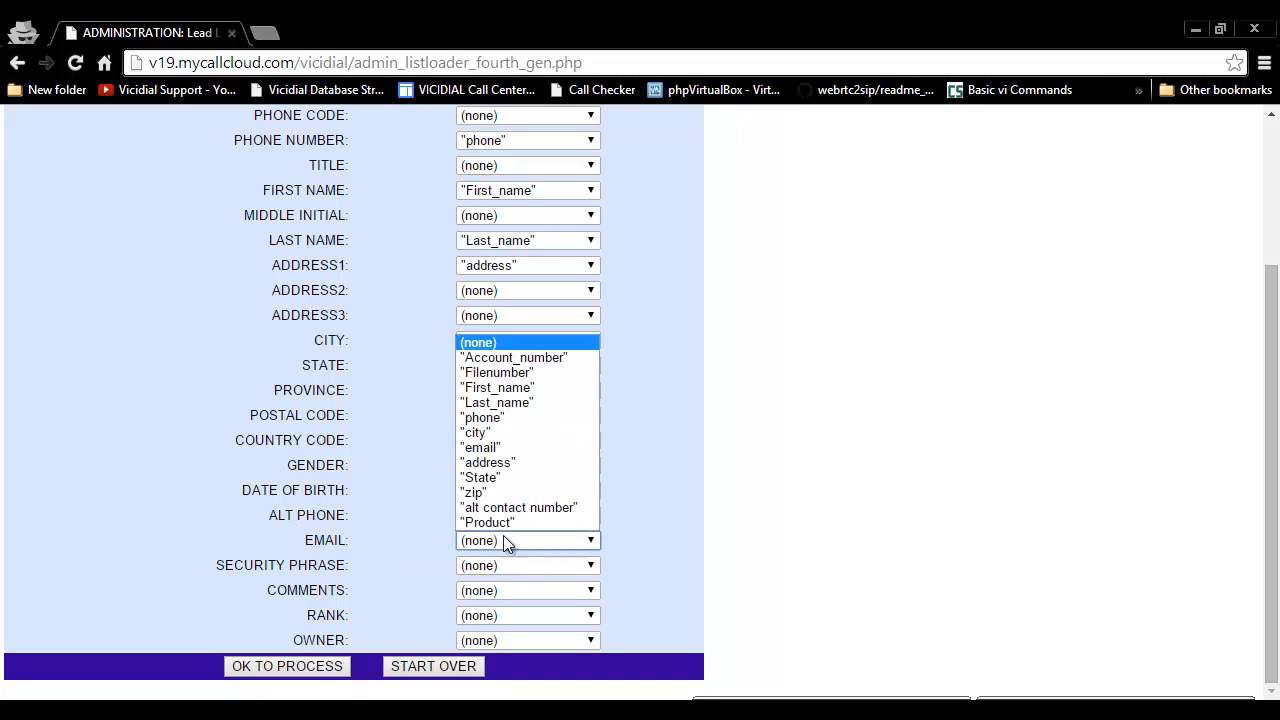
{"action": "key", "text": "Escape"}
{"action": "left_click", "coordinate": [512, 444]}
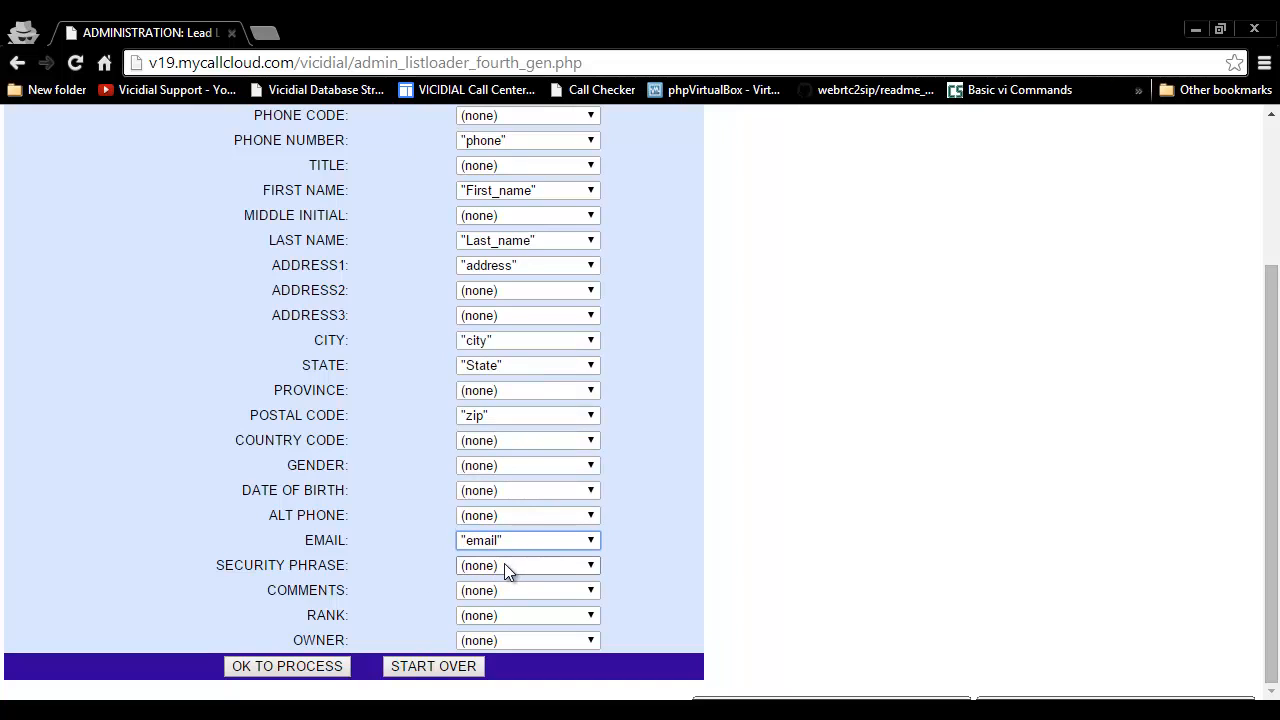
Map the security phrase column to "Product", leaving comments unmapped.
{"action": "left_click", "coordinate": [524, 594]}
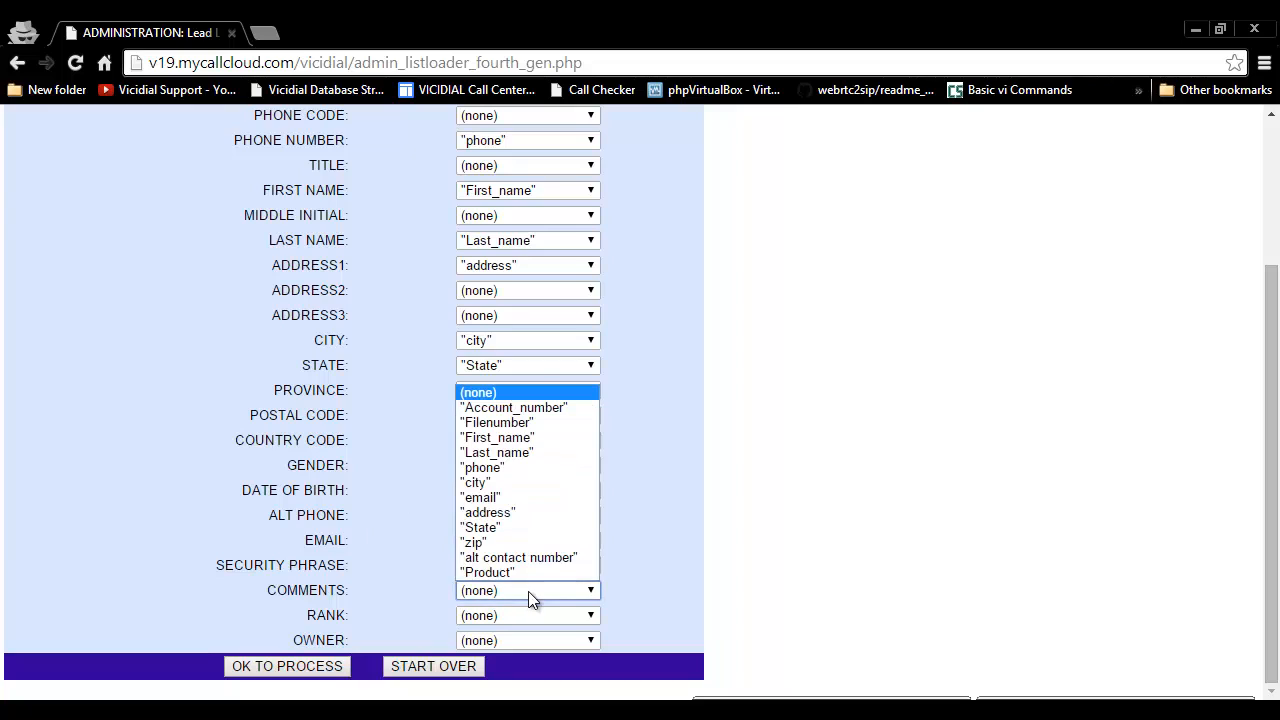
{"action": "left_click", "coordinate": [528, 591]}
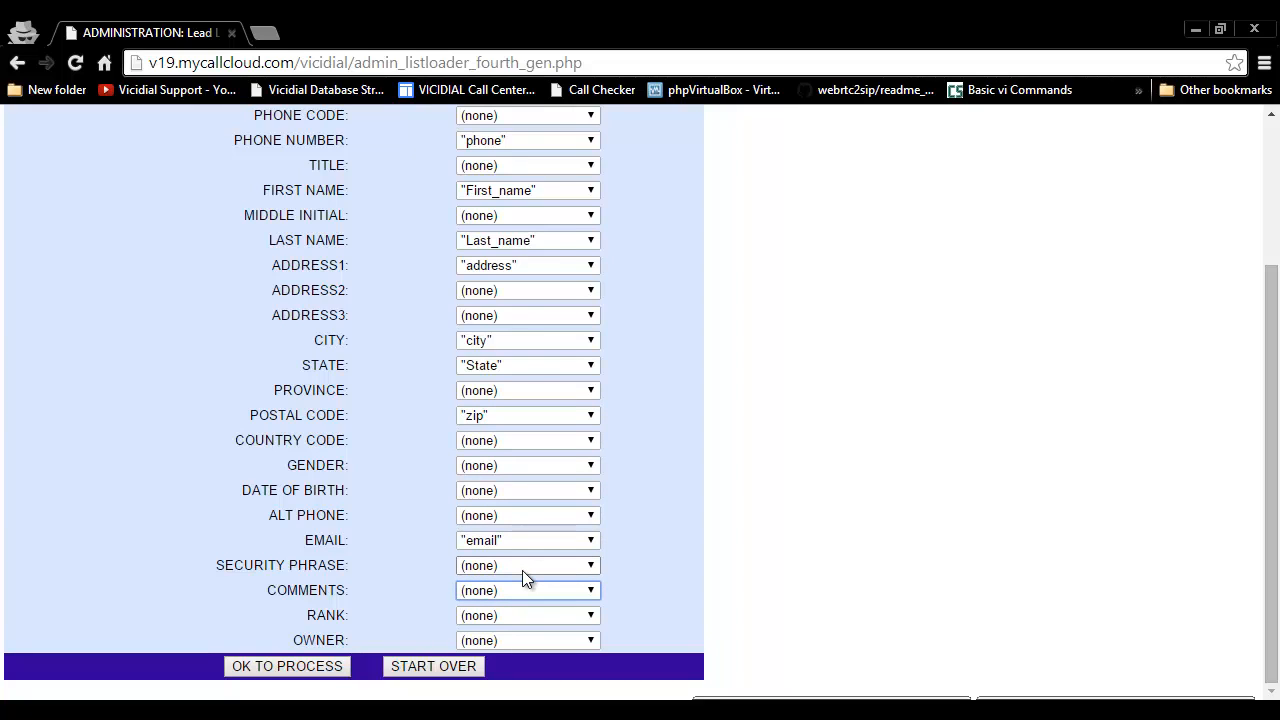
{"action": "left_click", "coordinate": [522, 570]}
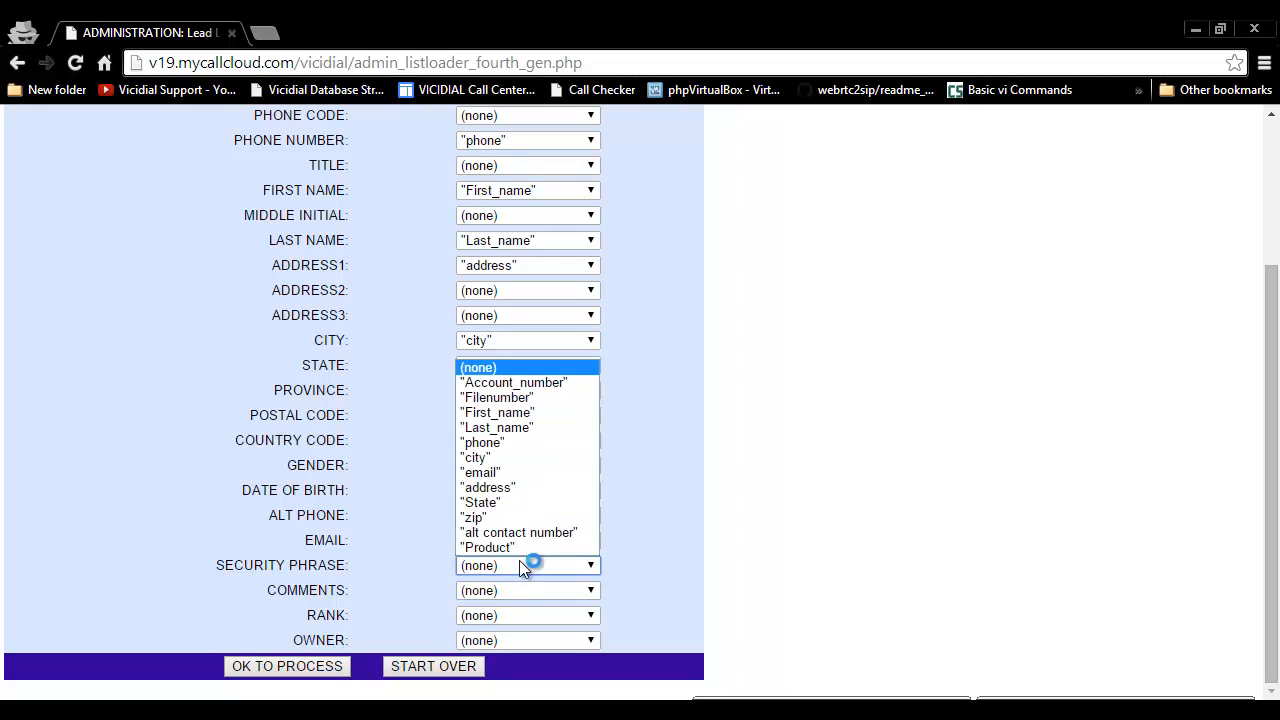
{"action": "left_click", "coordinate": [514, 546]}
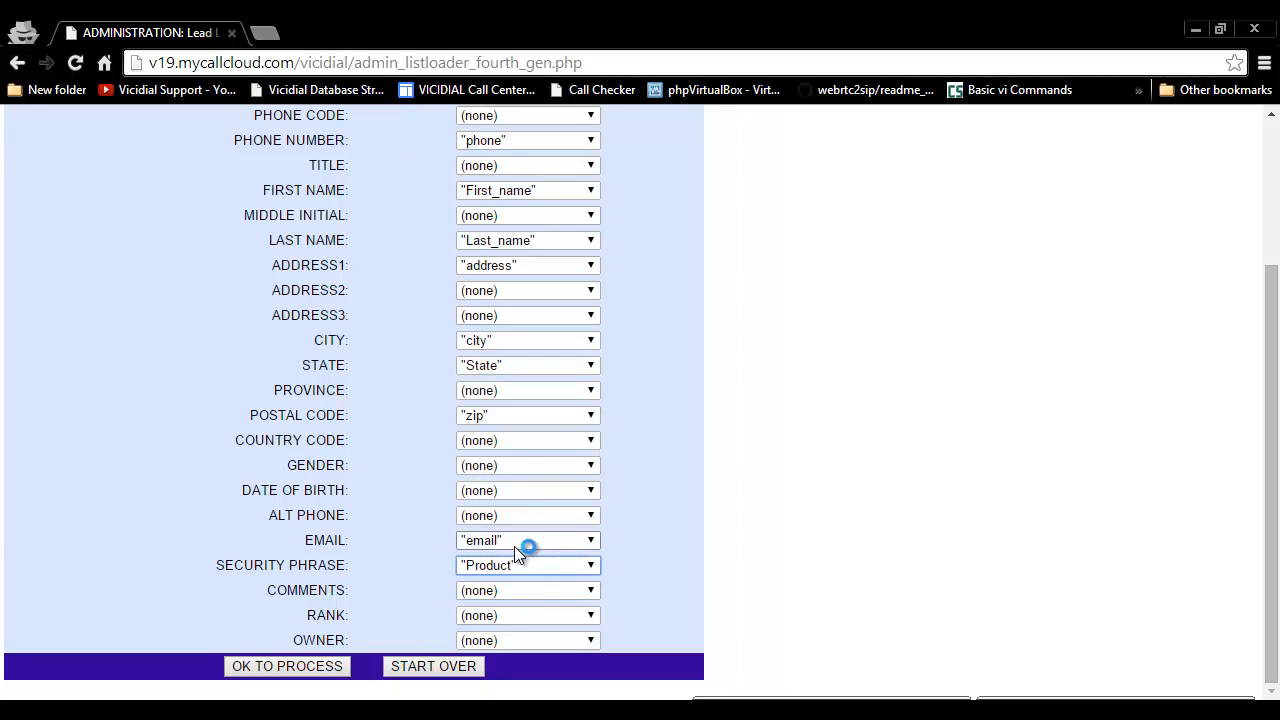
{"action": "left_click_drag", "start_coordinate": [215, 564], "coordinate": [344, 556]}
{"action": "left_click", "coordinate": [375, 560]}
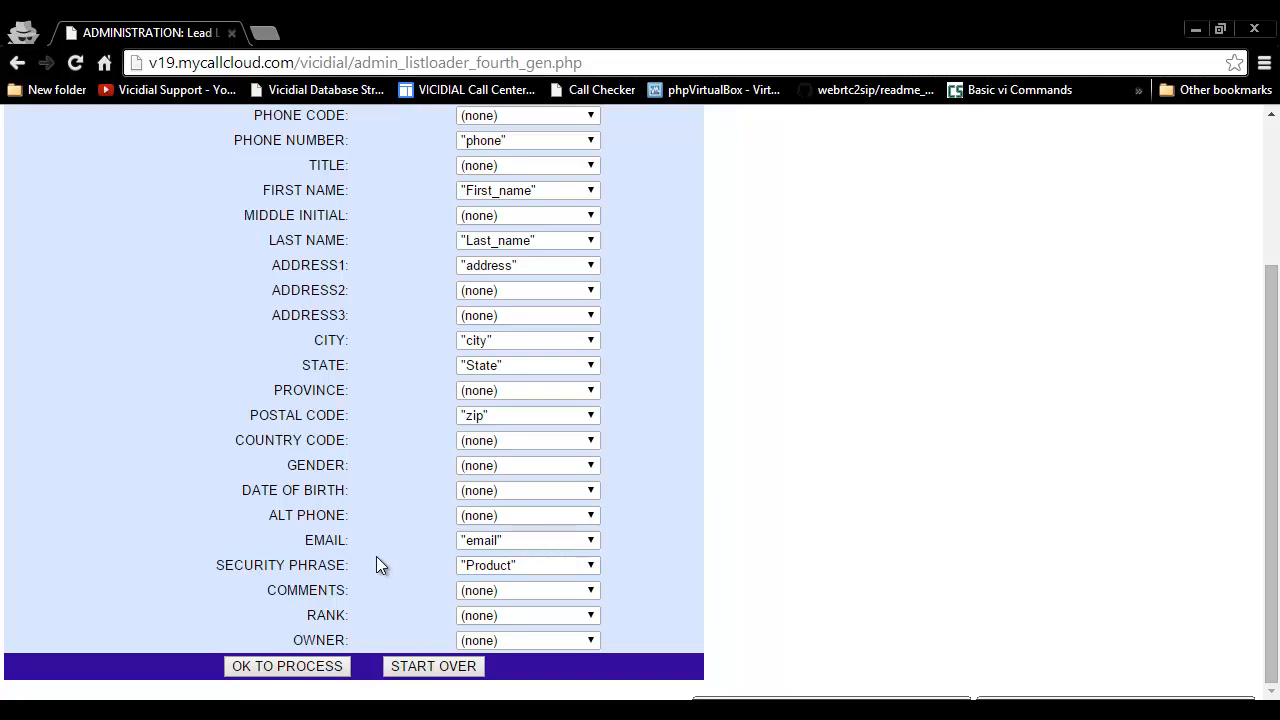
Process the lead file with the chosen field mapping and check the good, bad and total record counts.
{"action": "left_click", "coordinate": [305, 667]}
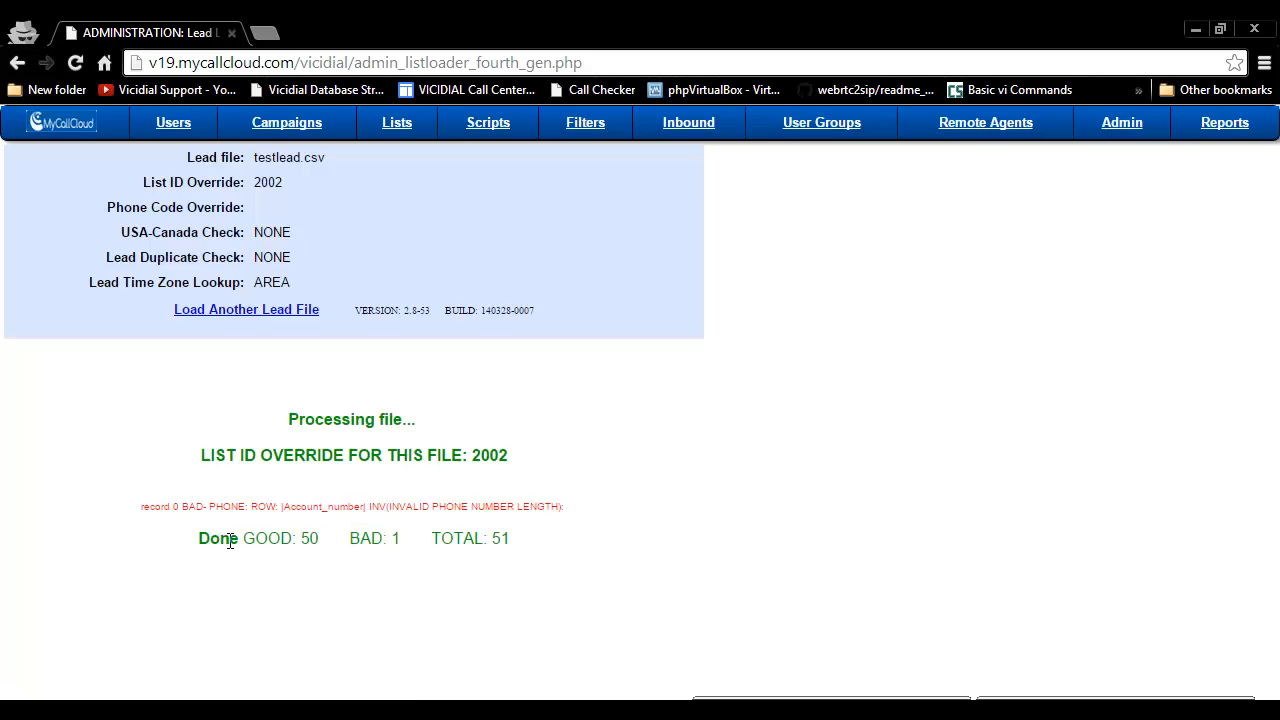
{"action": "left_click_drag", "start_coordinate": [238, 540], "coordinate": [545, 538]}
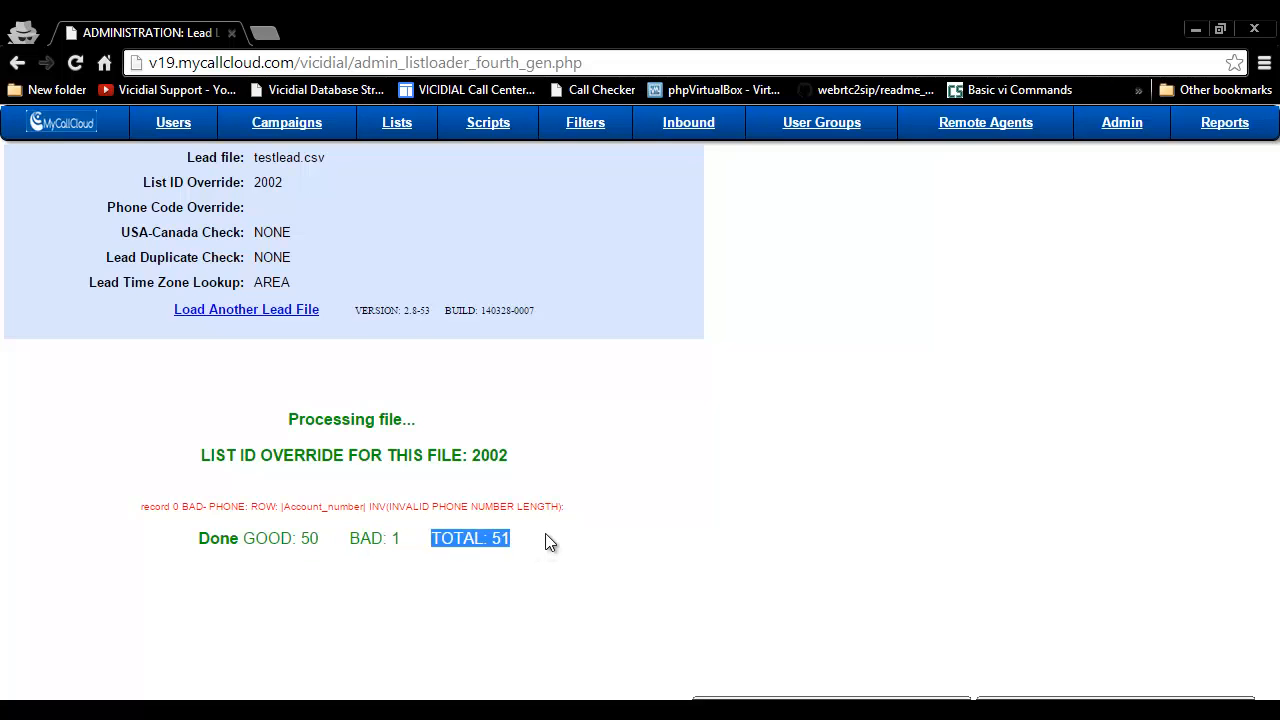
{"action": "left_click", "coordinate": [545, 540]}
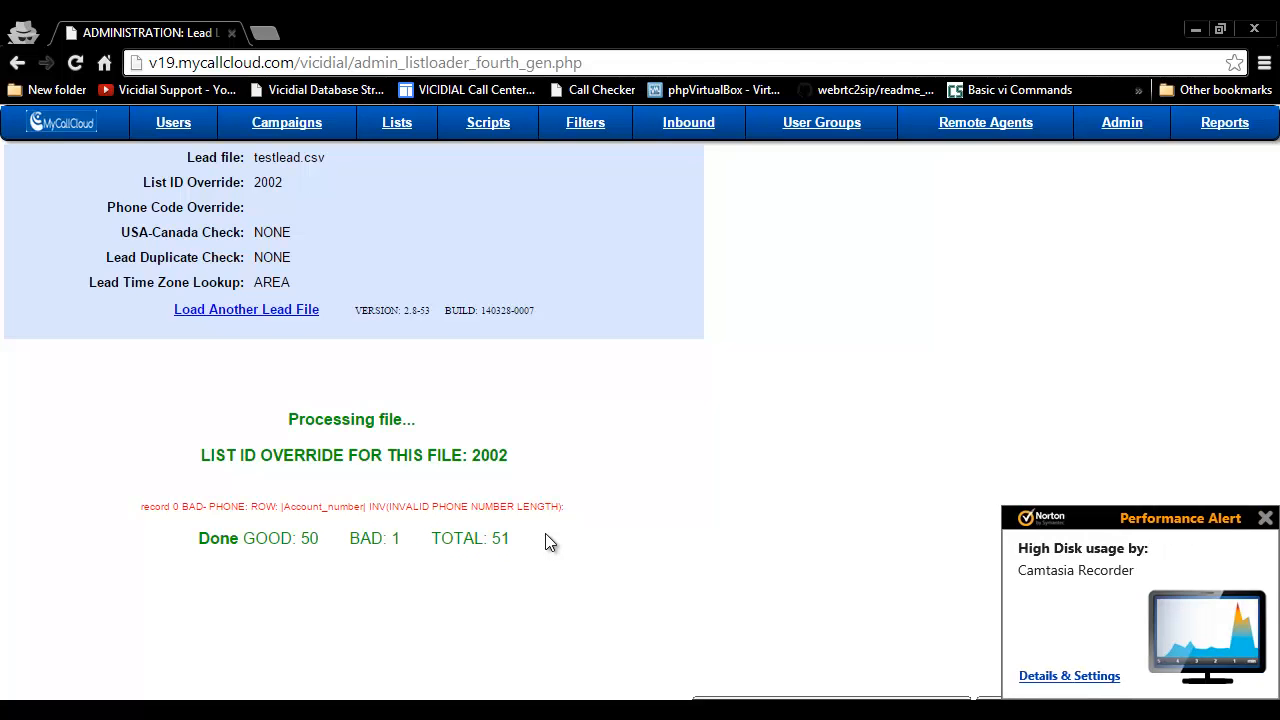
{"action": "left_click", "coordinate": [1265, 518]}
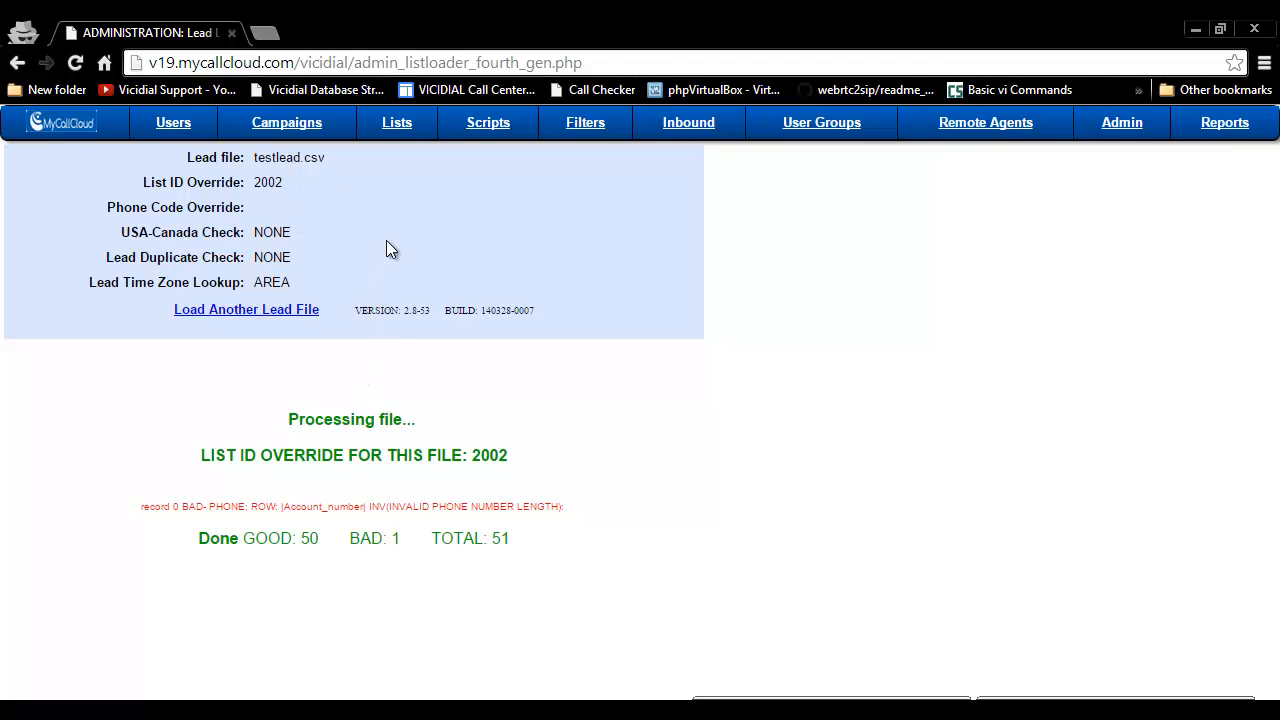
Open list 2002 from the list overview and examine its lead statuses, time zones, owners, ranks and called counts.
{"action": "left_click", "coordinate": [398, 123]}
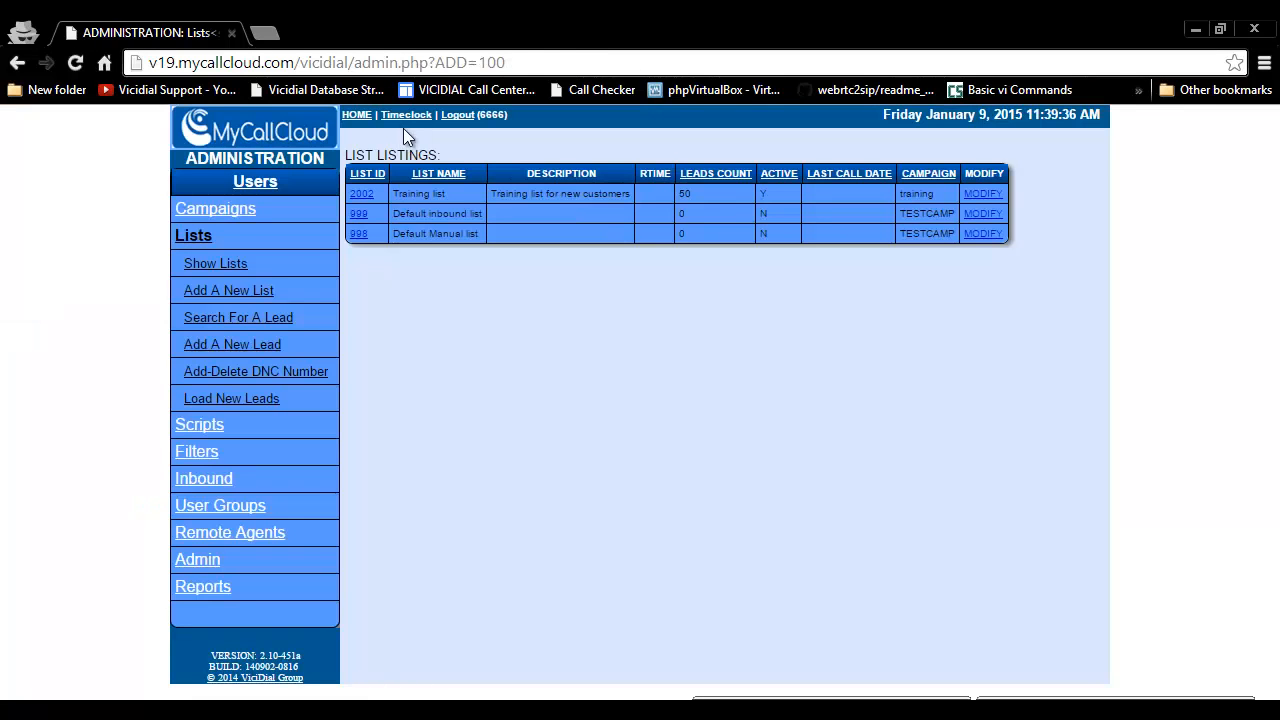
{"action": "left_click", "coordinate": [360, 193]}
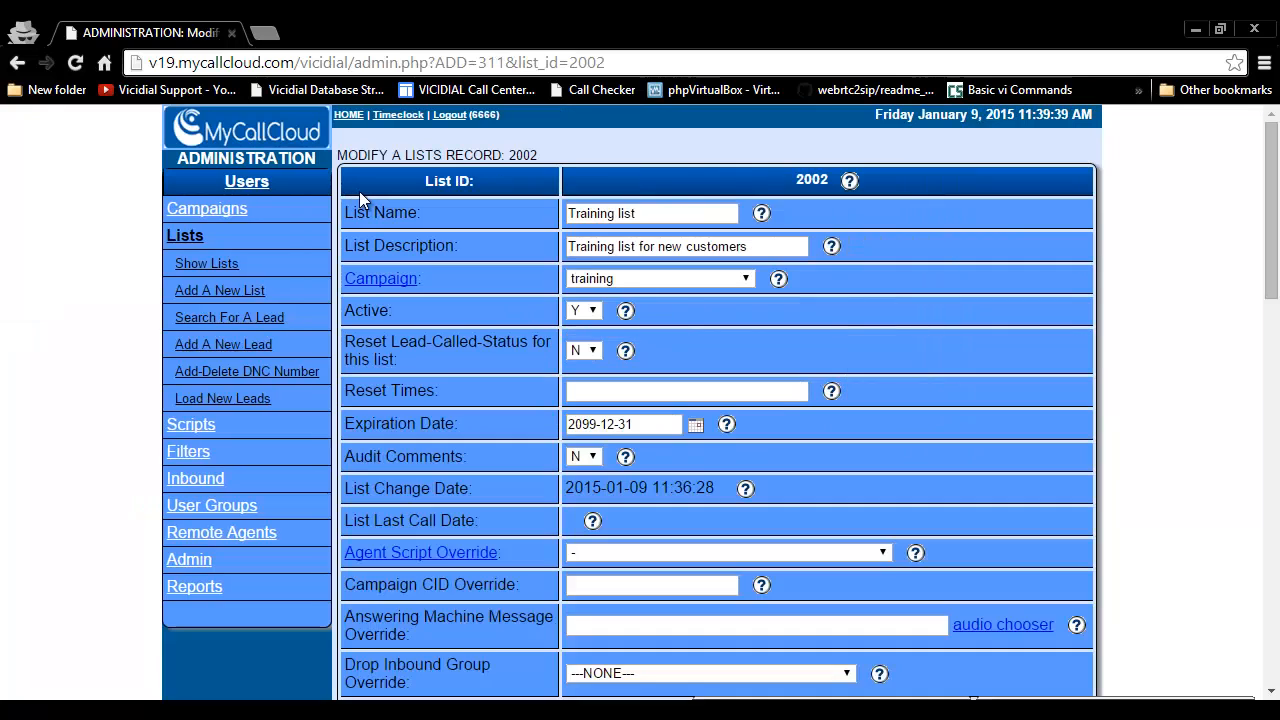
{"action": "scroll", "coordinate": [420, 438], "scroll_direction": "down", "scroll_amount": 1}
{"action": "scroll", "coordinate": [440, 480], "scroll_direction": "down", "scroll_amount": 15}
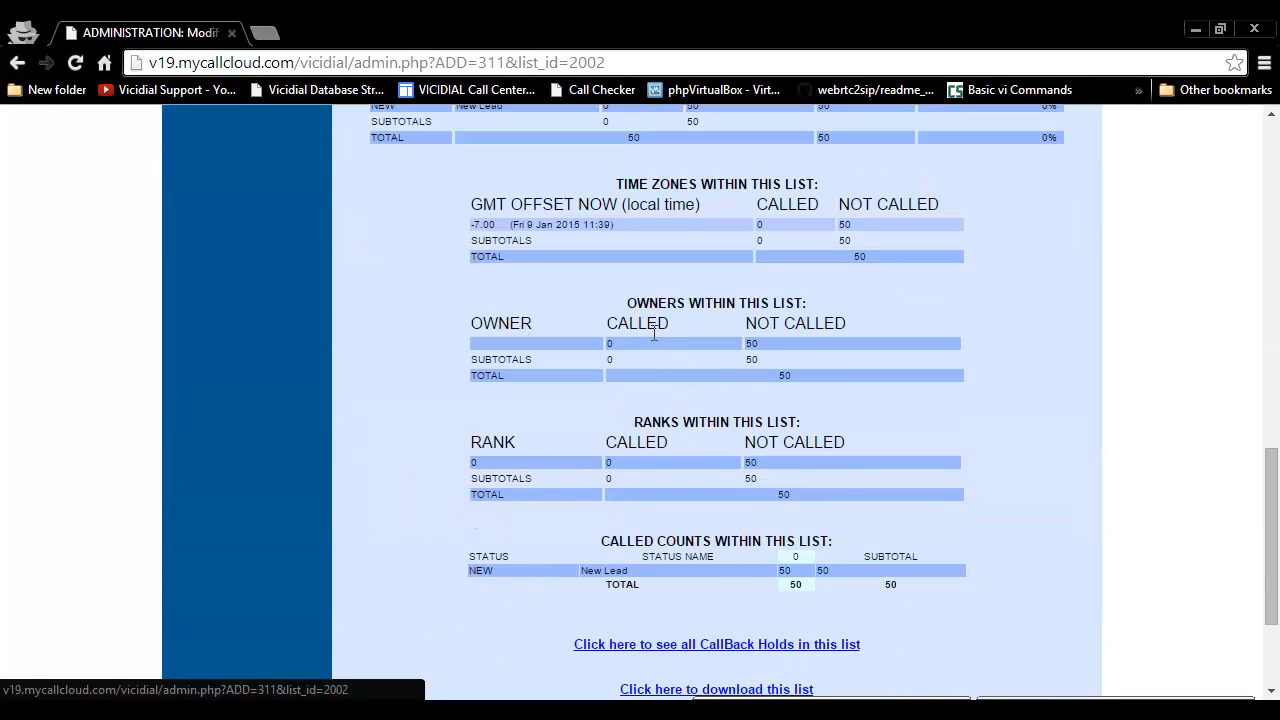
{"action": "scroll", "coordinate": [647, 335], "scroll_direction": "up", "scroll_amount": 2}
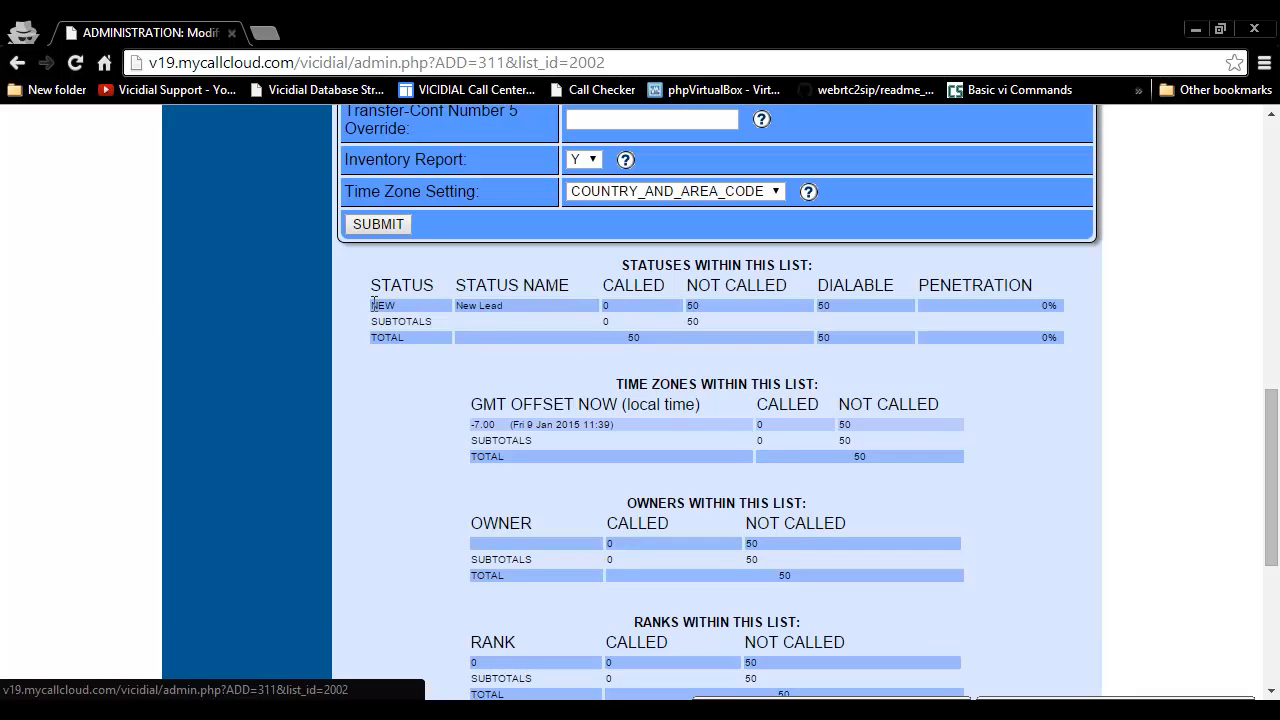
{"action": "left_click_drag", "start_coordinate": [371, 305], "coordinate": [903, 340]}
{"action": "left_click", "coordinate": [718, 351]}
{"action": "scroll", "coordinate": [690, 432], "scroll_direction": "down", "scroll_amount": 1}
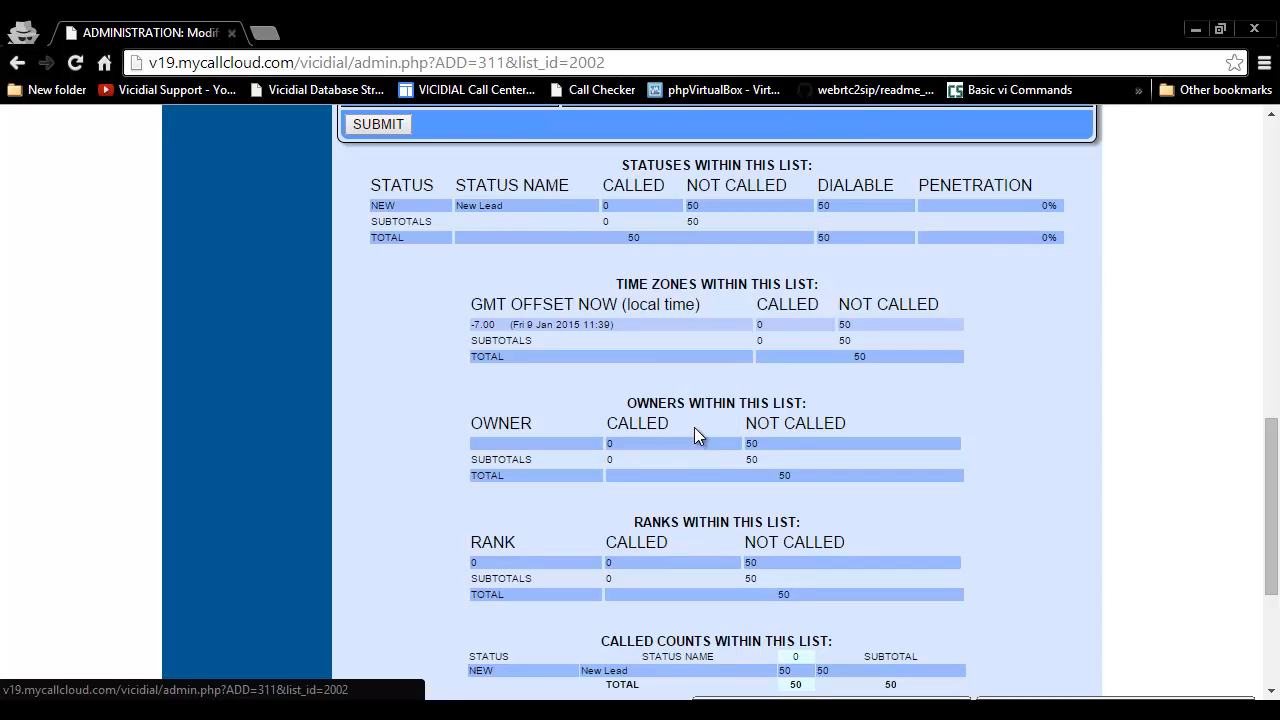
{"action": "scroll", "coordinate": [697, 426], "scroll_direction": "down", "scroll_amount": 1}
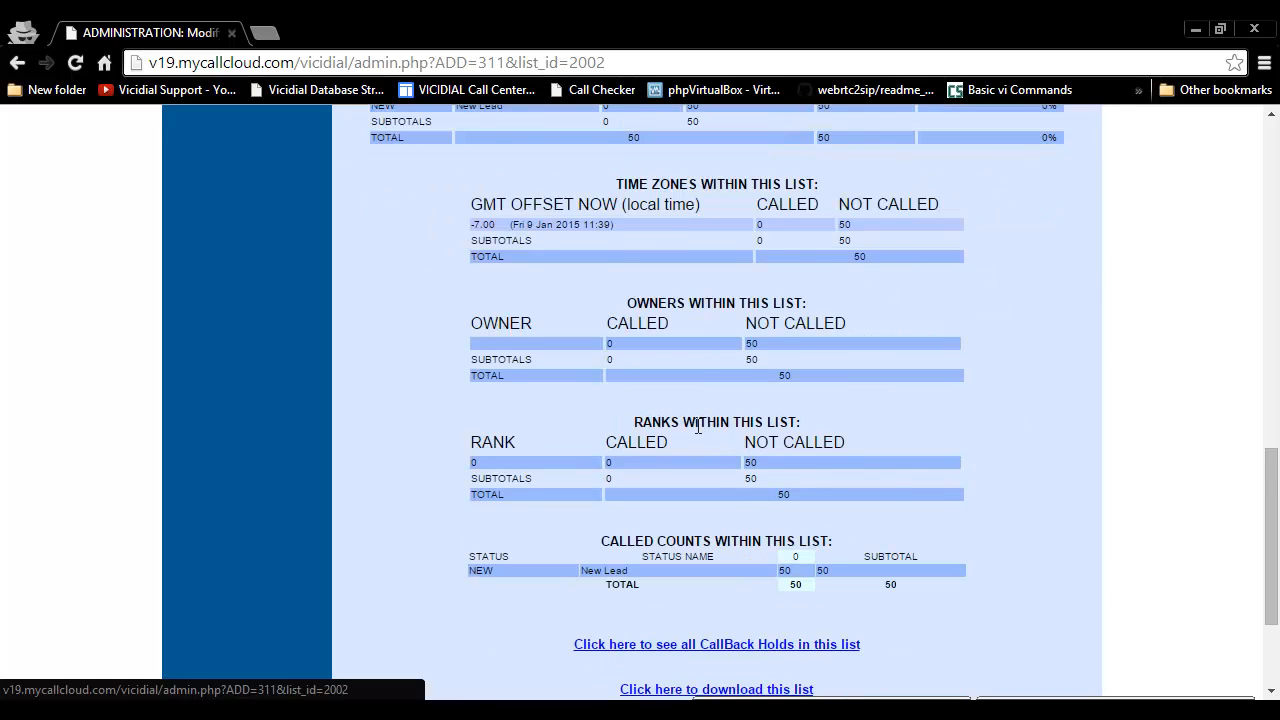
{"action": "scroll", "coordinate": [698, 427], "scroll_direction": "down", "scroll_amount": 1}
{"action": "scroll", "coordinate": [698, 427], "scroll_direction": "up", "scroll_amount": 1}
{"action": "scroll", "coordinate": [698, 427], "scroll_direction": "up", "scroll_amount": 13}
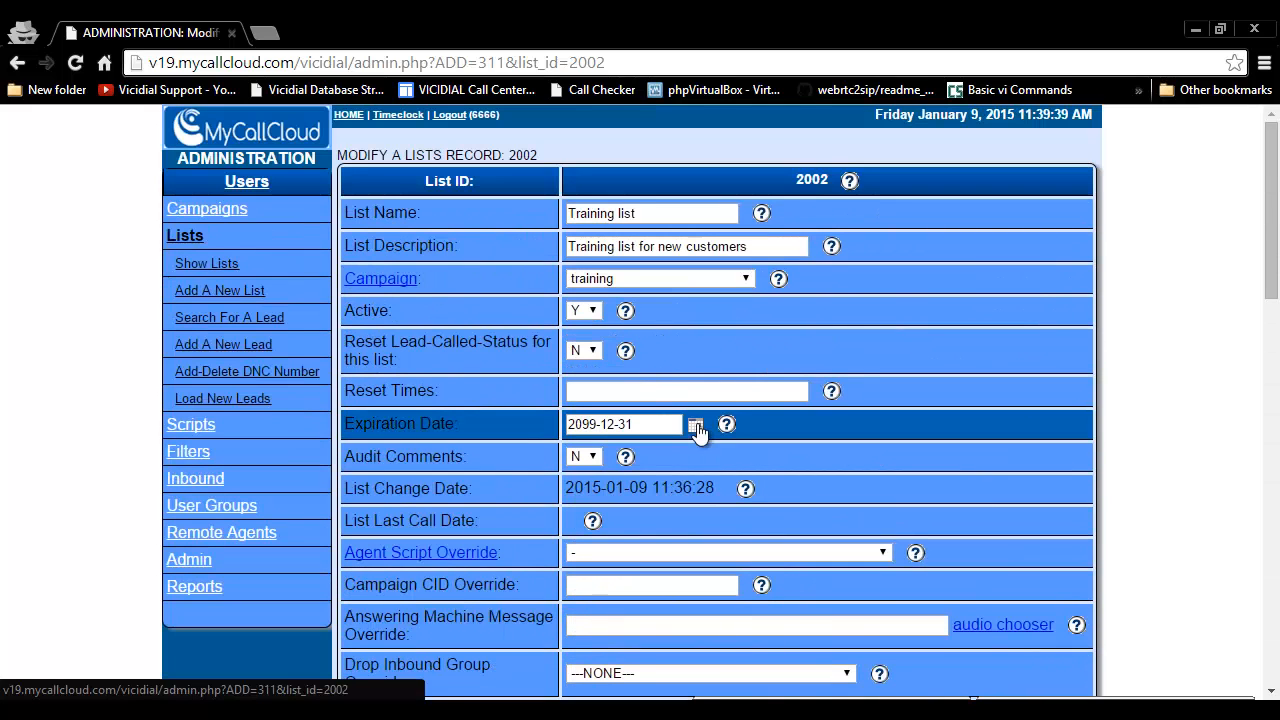